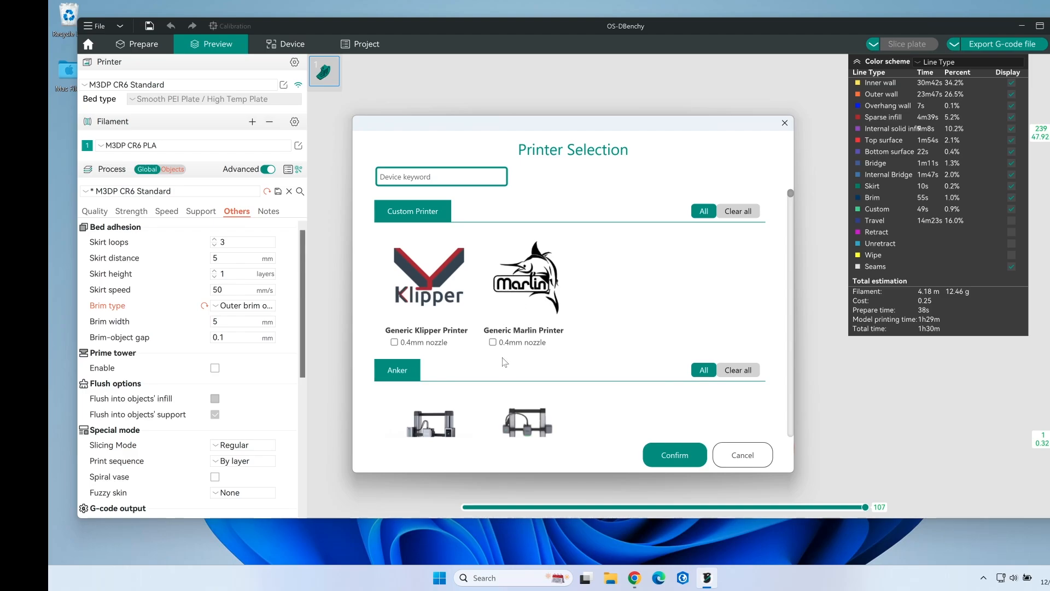
Add the Generic Marlin Printer with the 0.4mm nozzle from the printer selection list
scroll(547, 322, "down", 1)
left_click(493, 305)
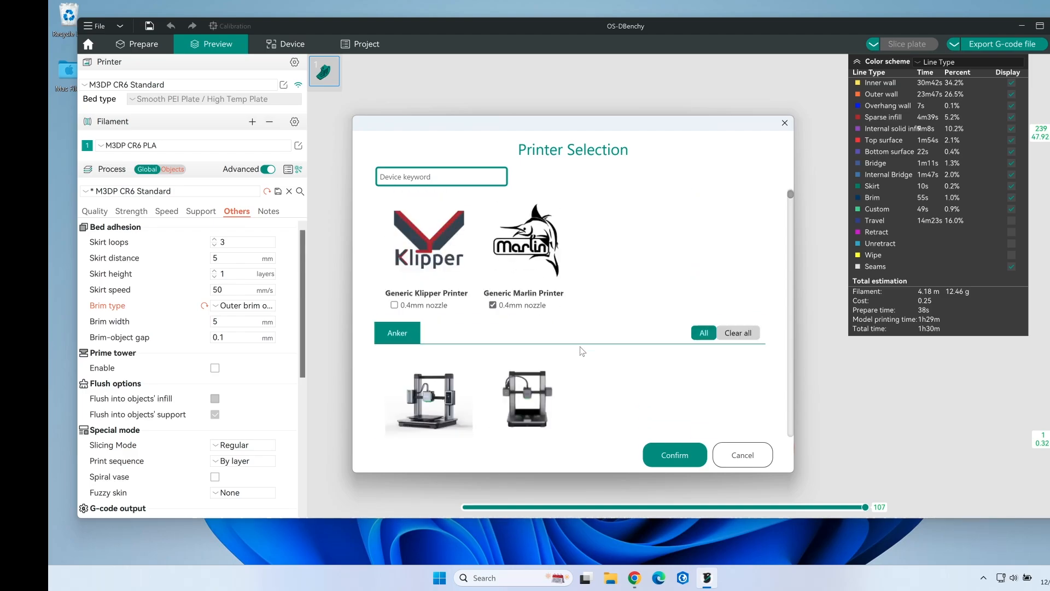
left_click(666, 459)
left_click(667, 419)
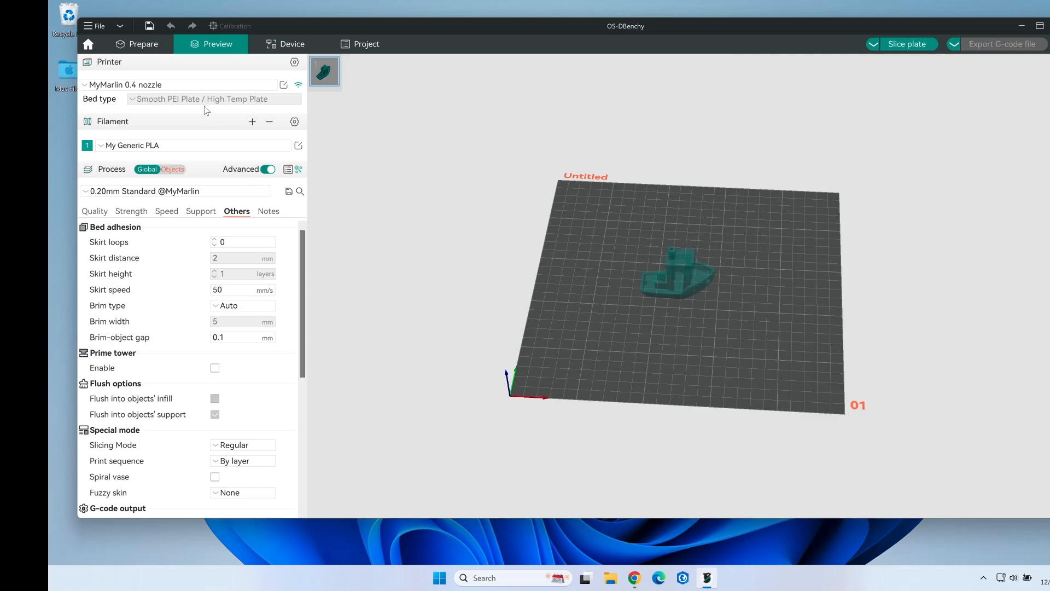
Save a copy of the MyMarlin 0.4 nozzle printer preset as the user preset "Ender 7 Custom"
mouse_move(683, 328)
left_mouse_down()
mouse_move(728, 353)
mouse_move(685, 327)
mouse_move(669, 339)
mouse_move(707, 337)
mouse_move(698, 337)
left_mouse_up()
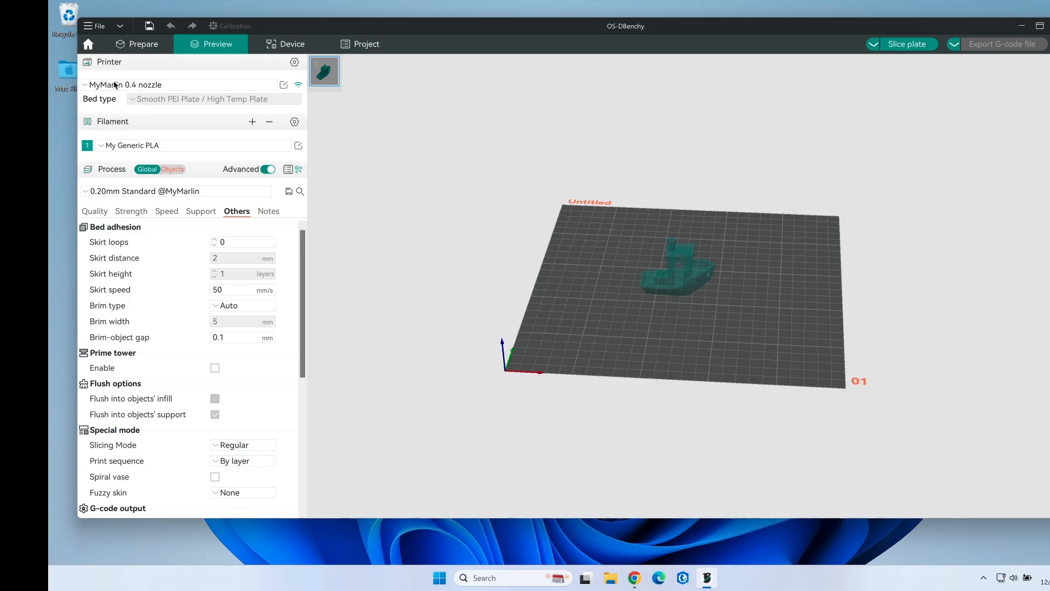
left_click(284, 85)
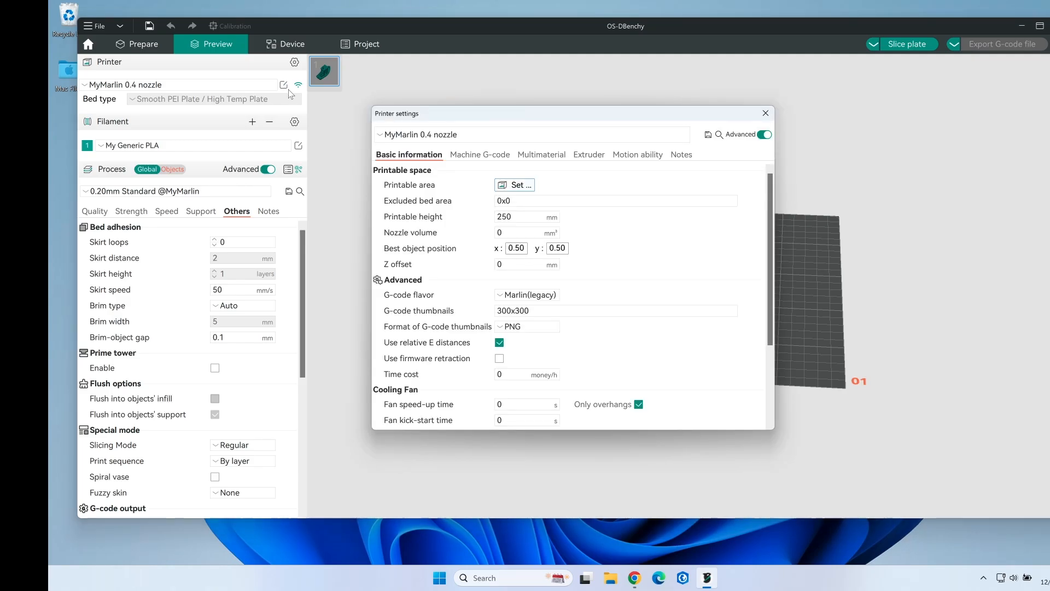
left_click(481, 135)
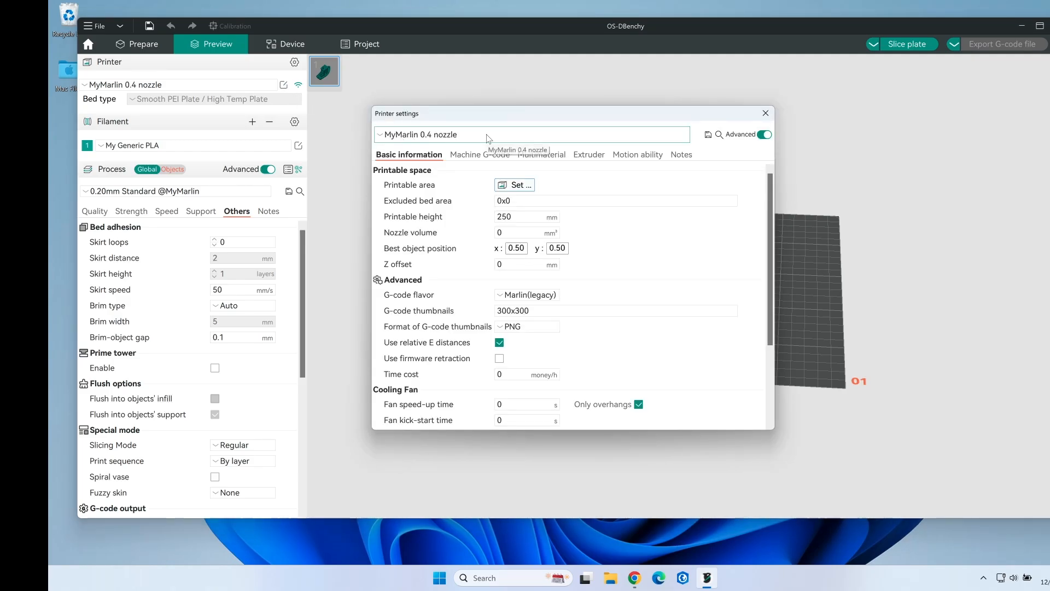
left_click(667, 137)
left_click(708, 135)
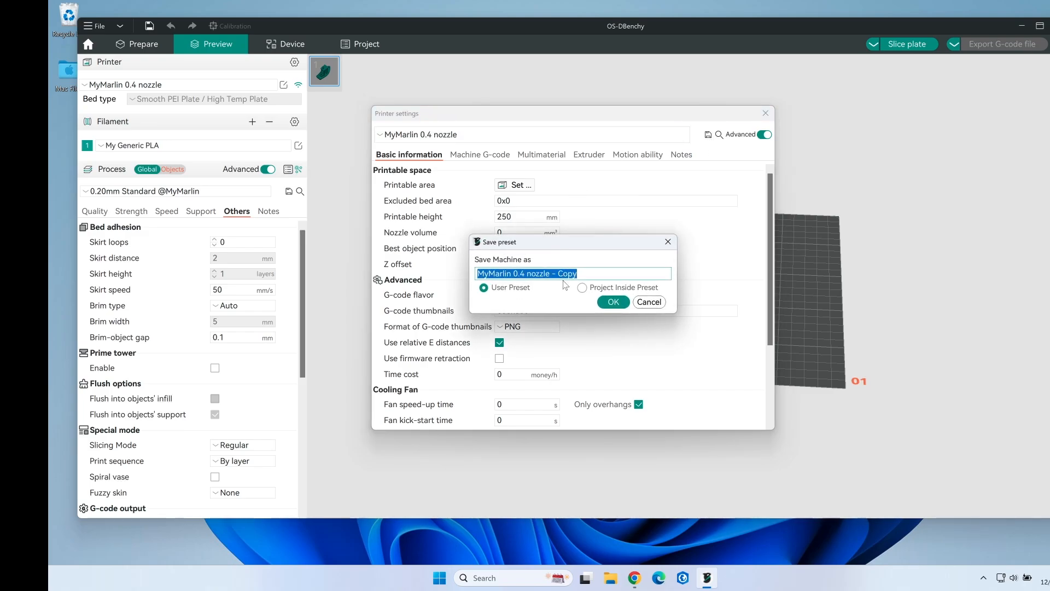
type("Ender 7 ")
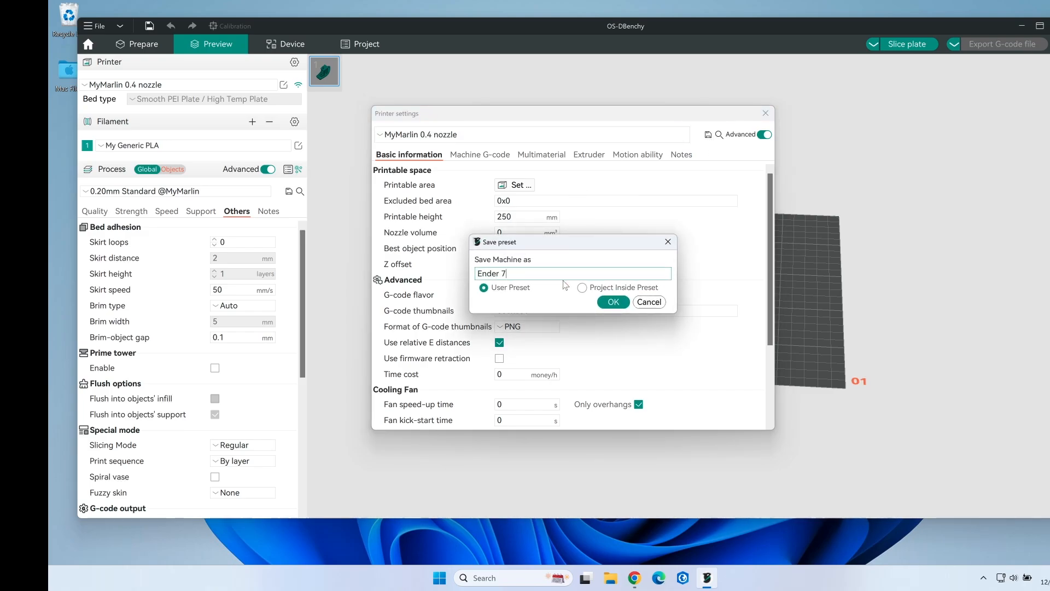
type("Custom")
left_click(613, 302)
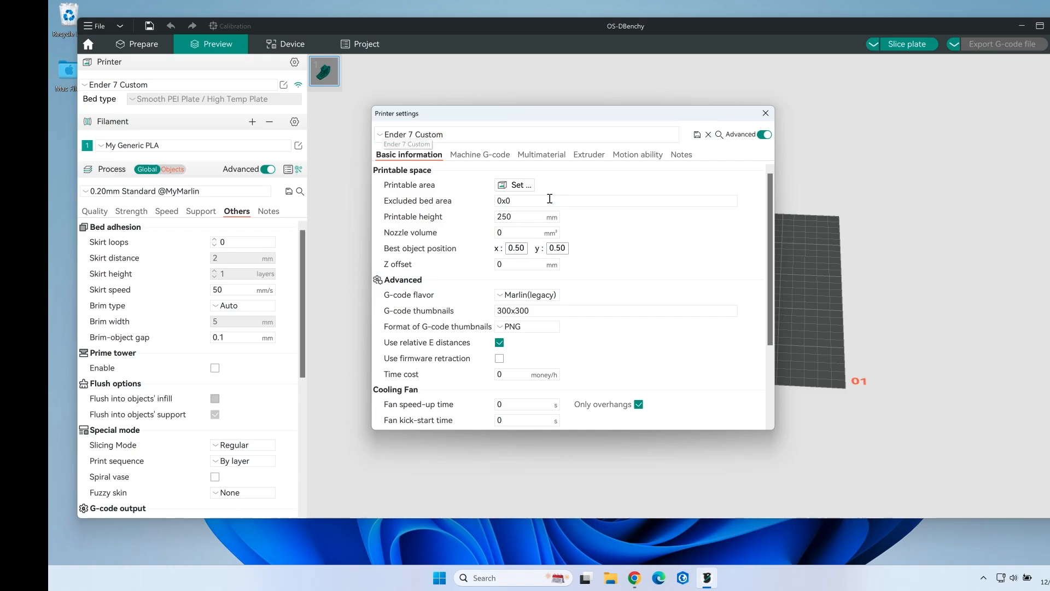
Check the Ender 7's build dimensions in the browser's review articles and accept the rectangular 250 x 250 bed shape in the slicer
left_click(514, 186)
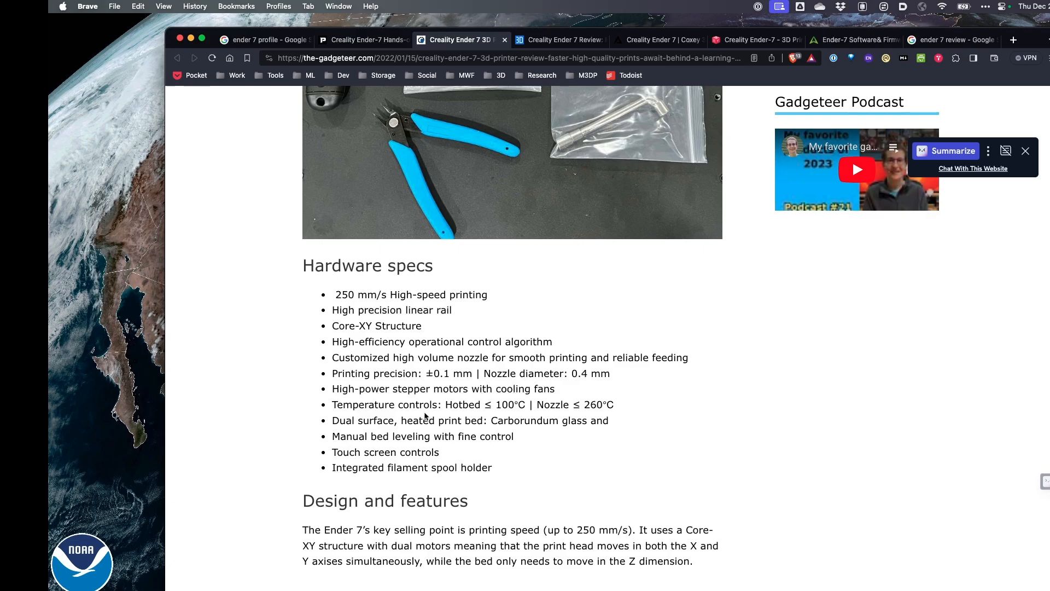
scroll(425, 388, "up", 8)
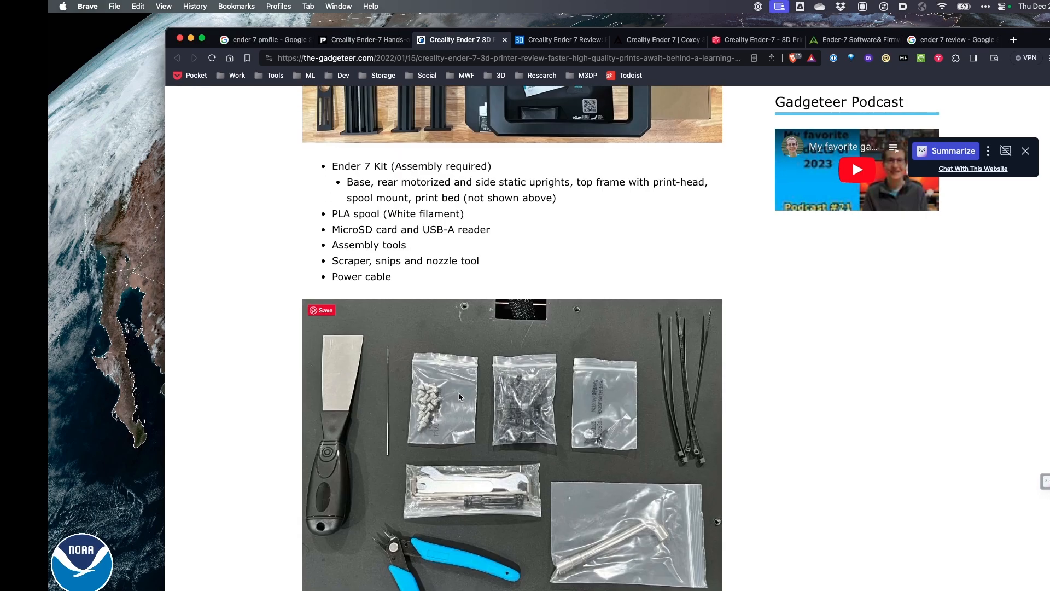
scroll(455, 385, "up", 20)
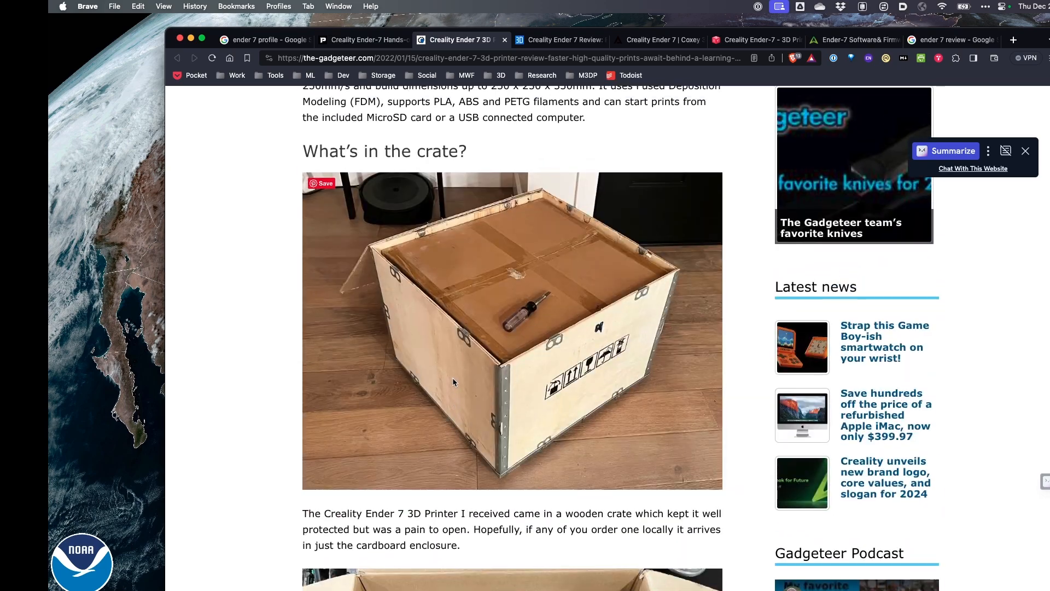
scroll(458, 375, "up", 6)
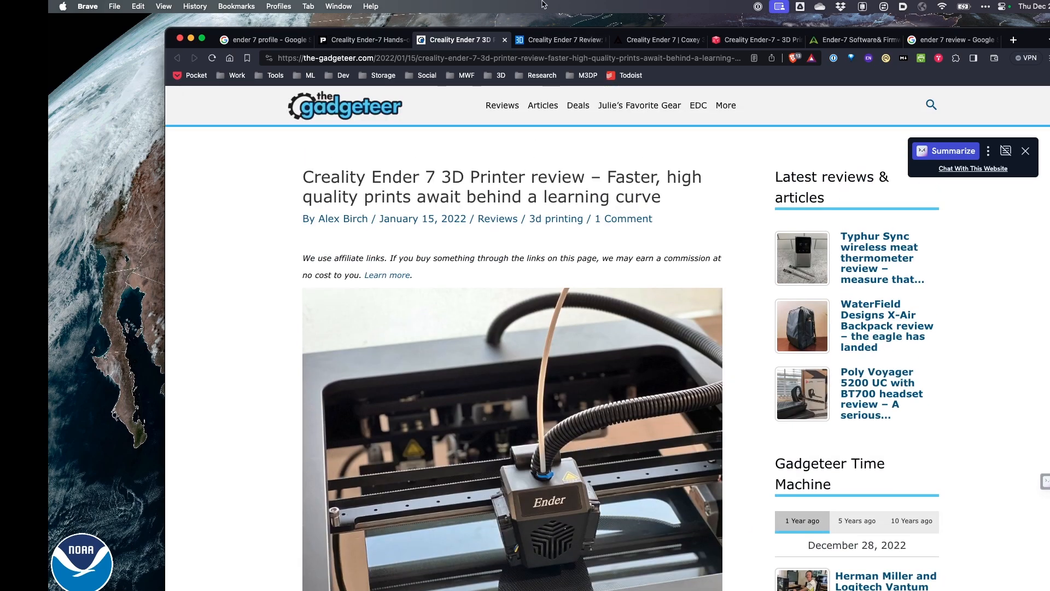
left_click(558, 40)
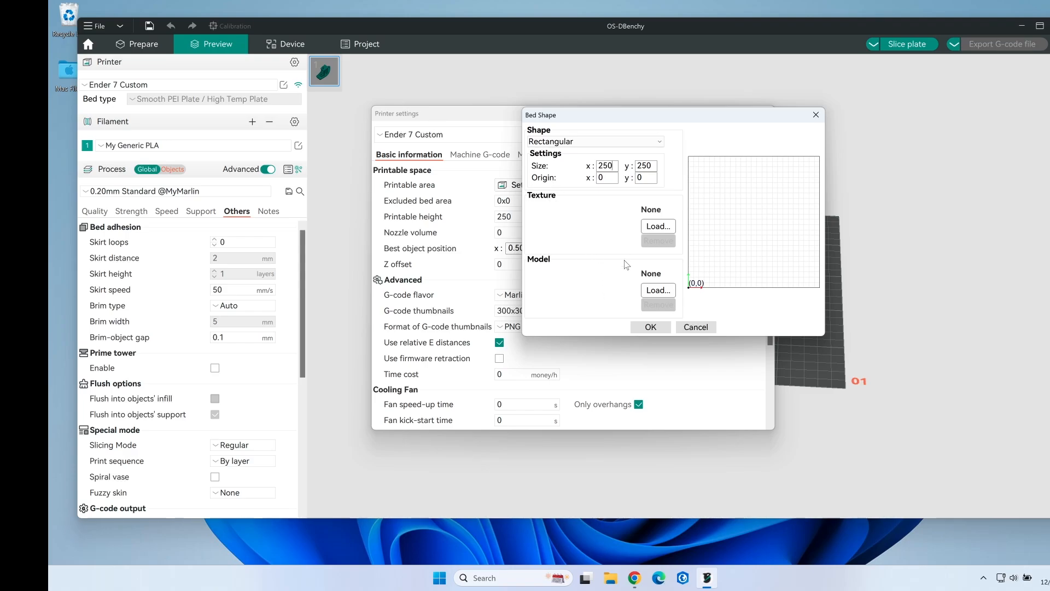
left_click(653, 329)
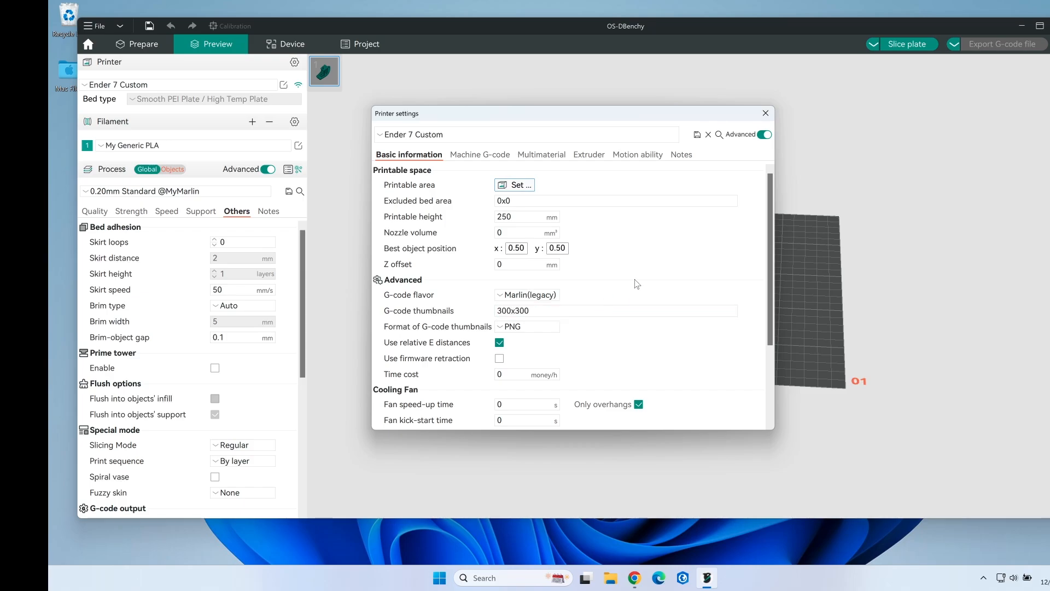
Set the printer's printable height to 300 mm and its G-code flavor to Marlin 2
left_click(540, 221)
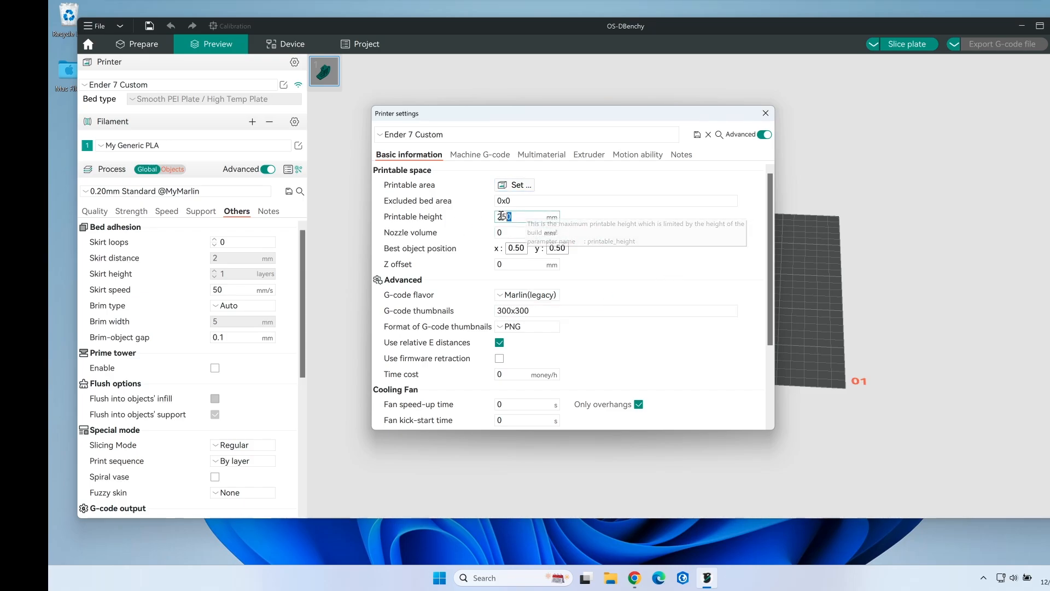
type("300")
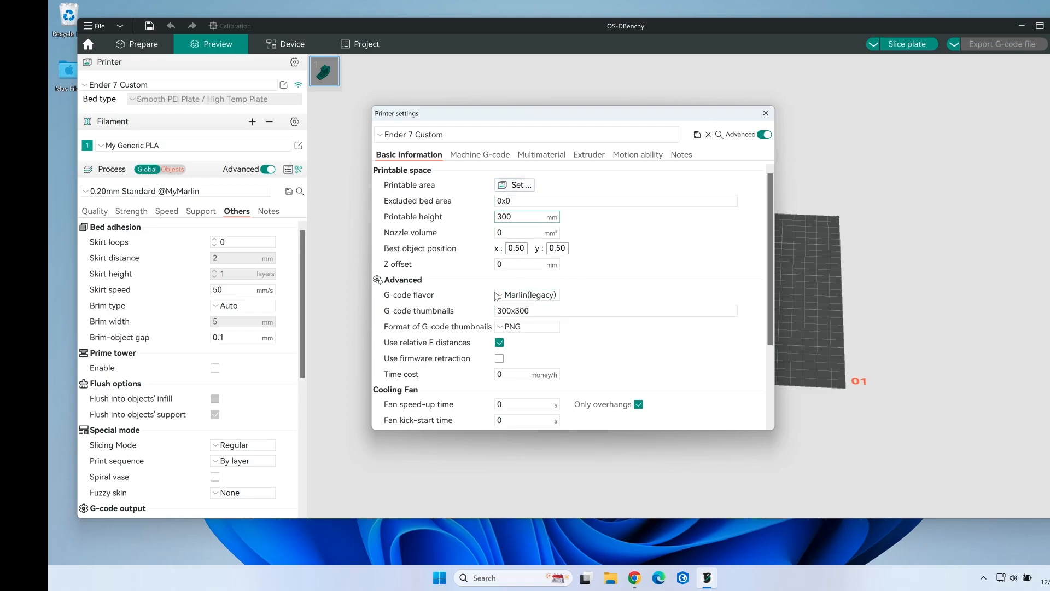
left_click(517, 295)
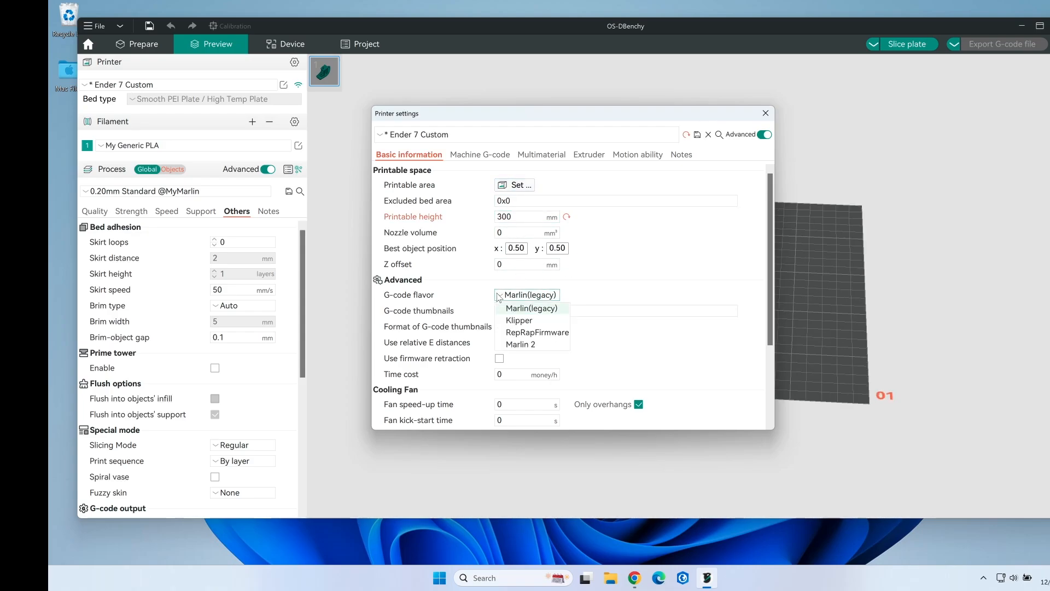
left_click(525, 345)
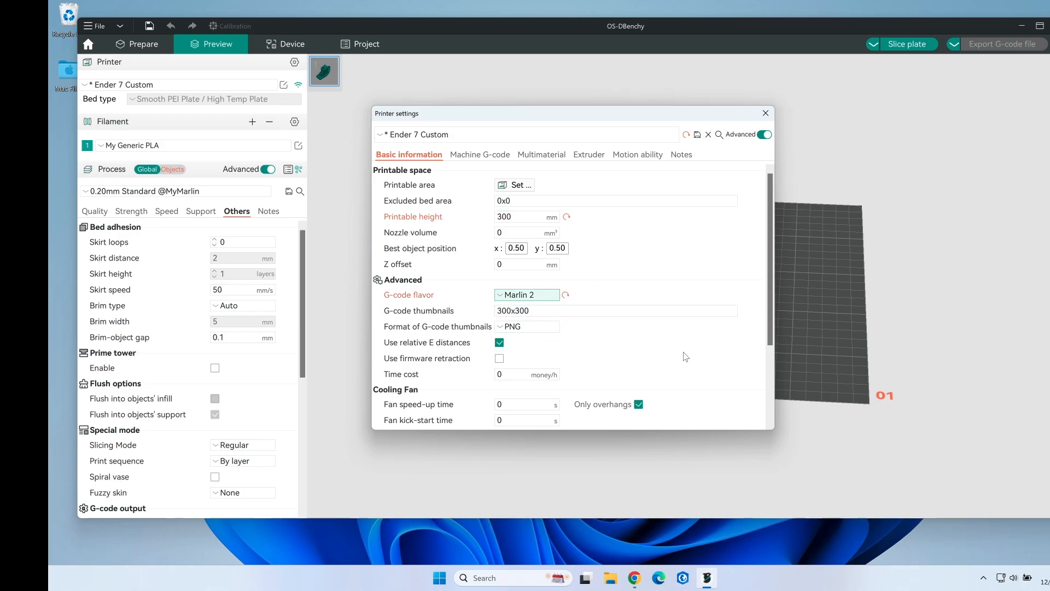
left_click_drag(771, 258, 739, 352)
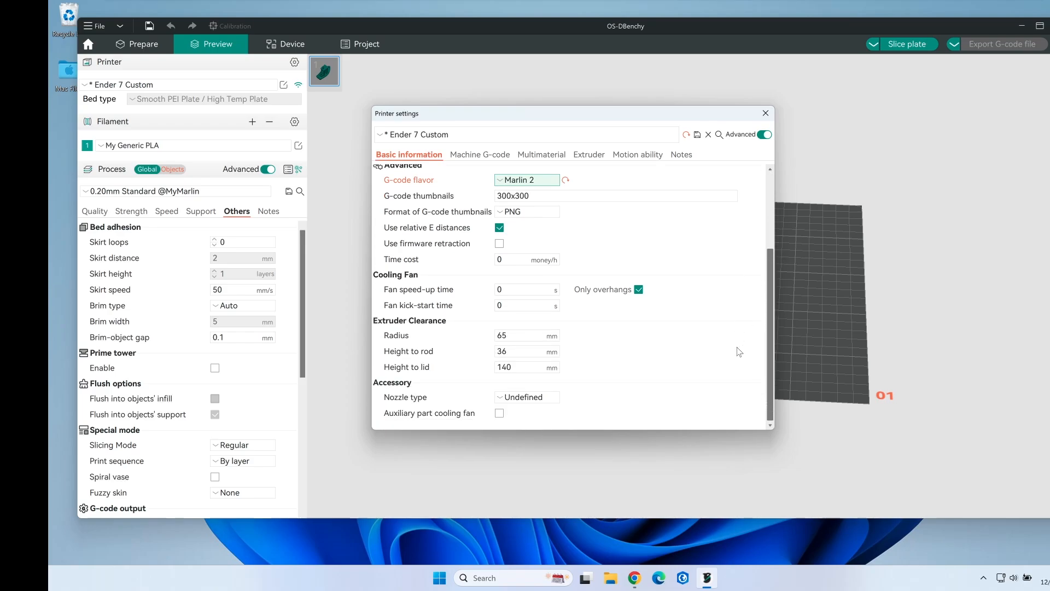
scroll(743, 339, "up", 3)
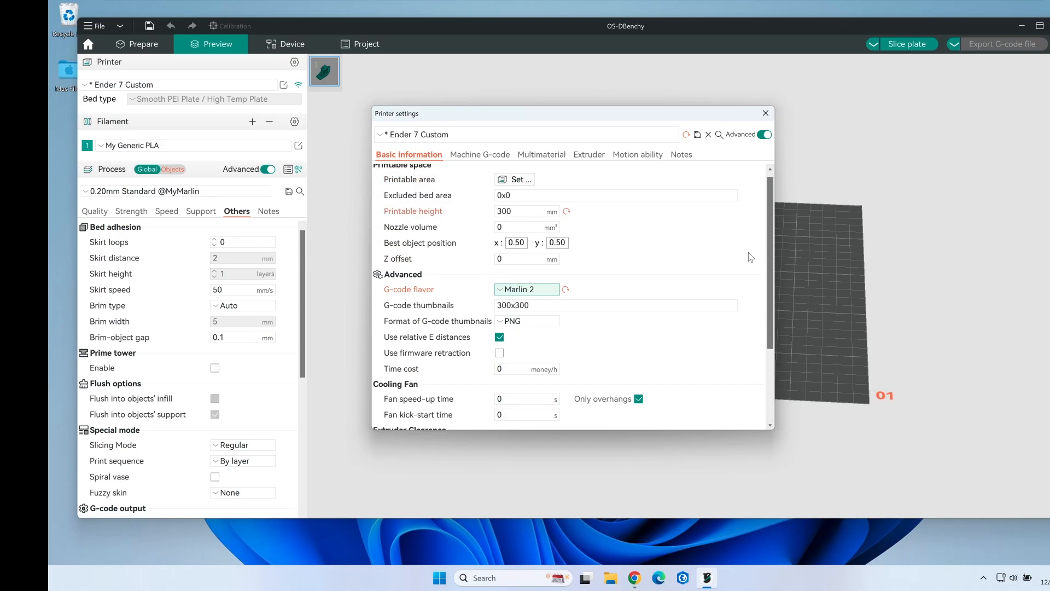
Insert a blank line after "G28 ; home all" in the machine start G-code
left_click(484, 157)
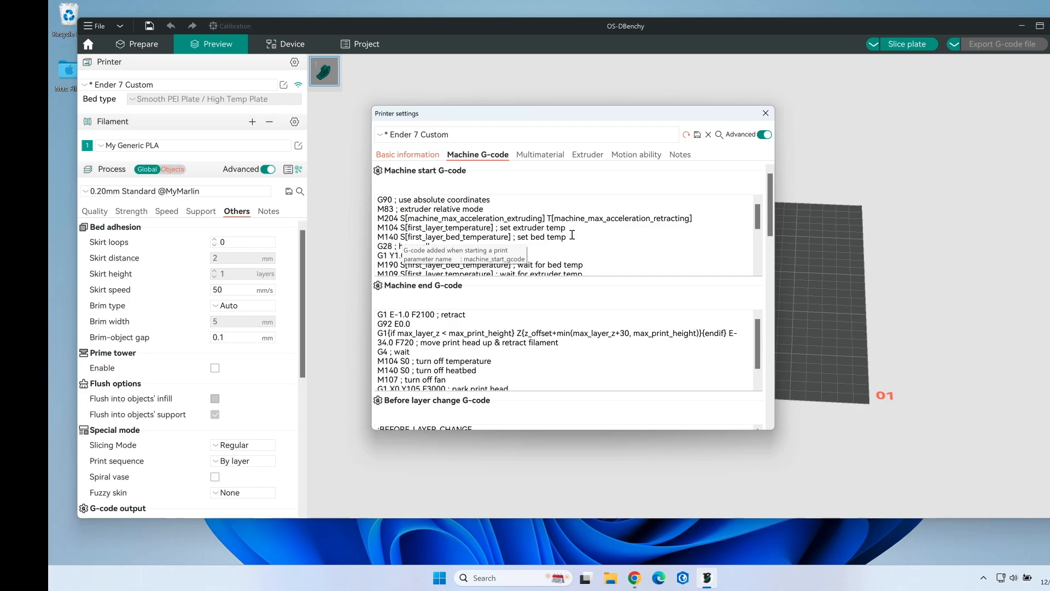
left_click(570, 215)
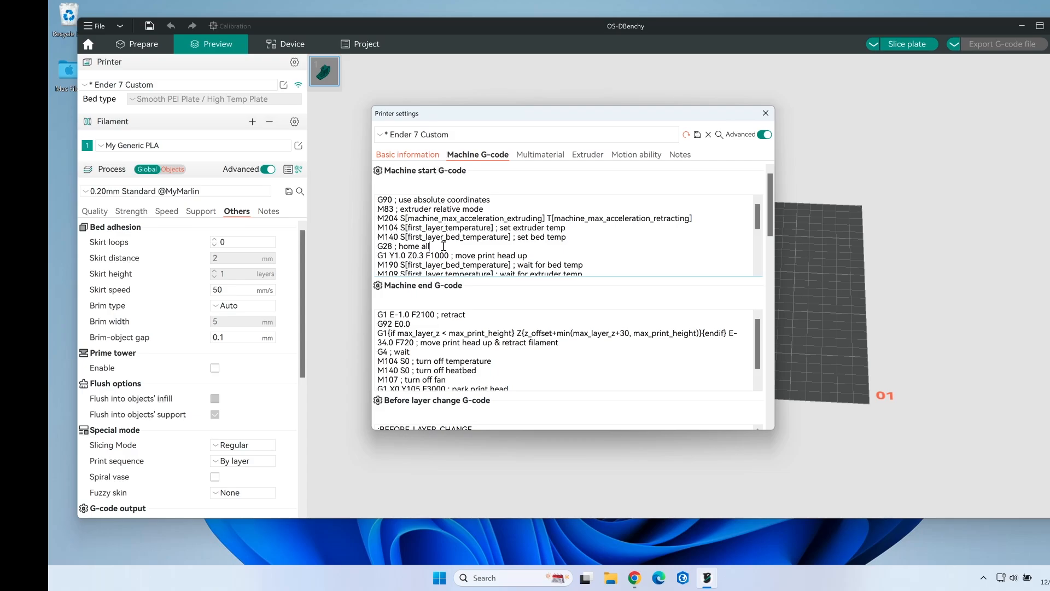
key("Return")
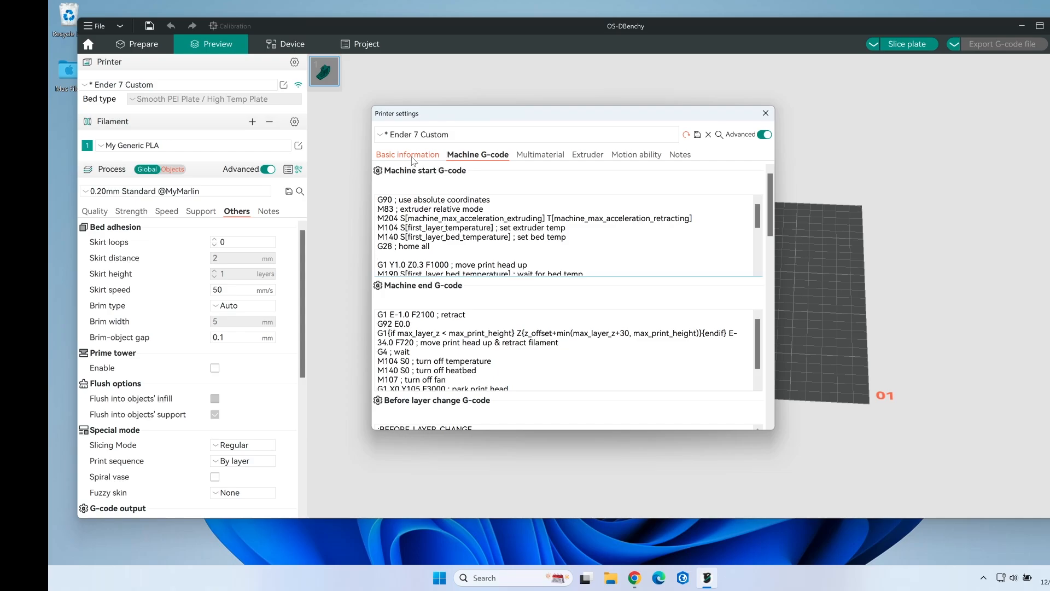
Review the multimaterial, extruder, motion ability and notes settings, and save the changes to the Ender 7 Custom preset
left_click(534, 155)
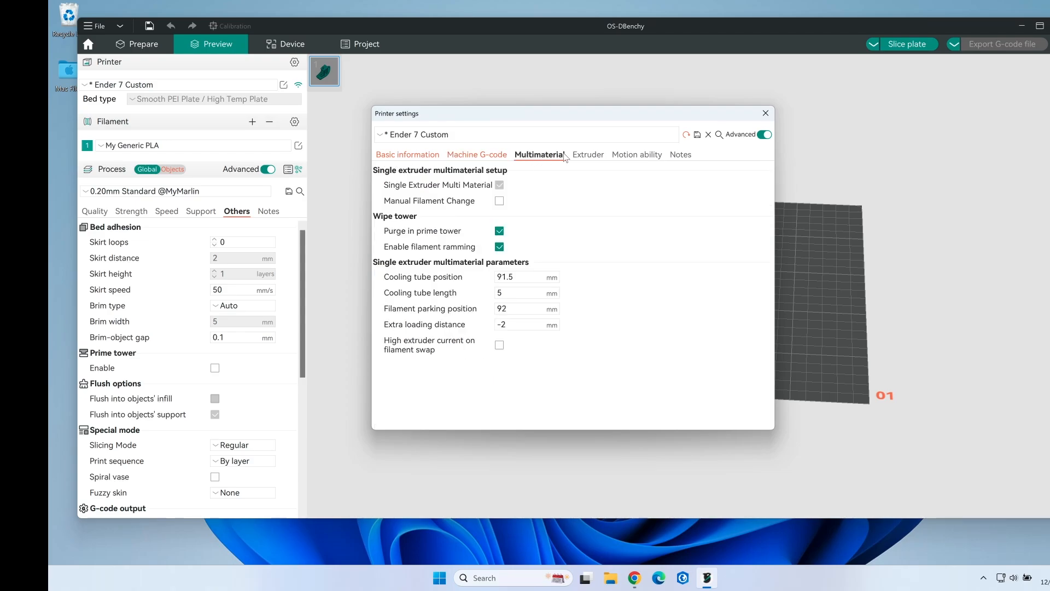
left_click(588, 155)
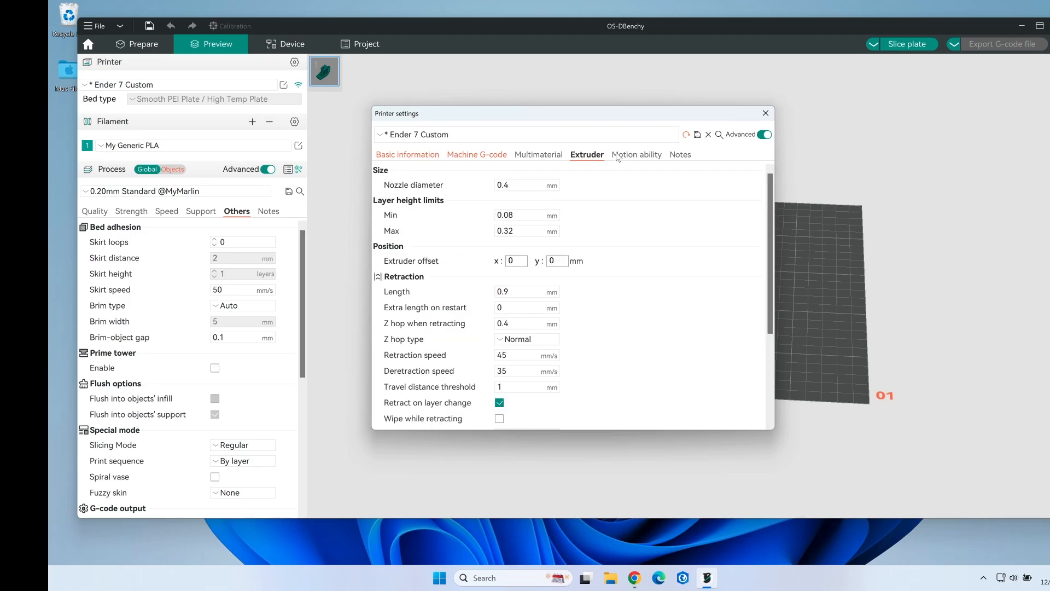
left_click(621, 156)
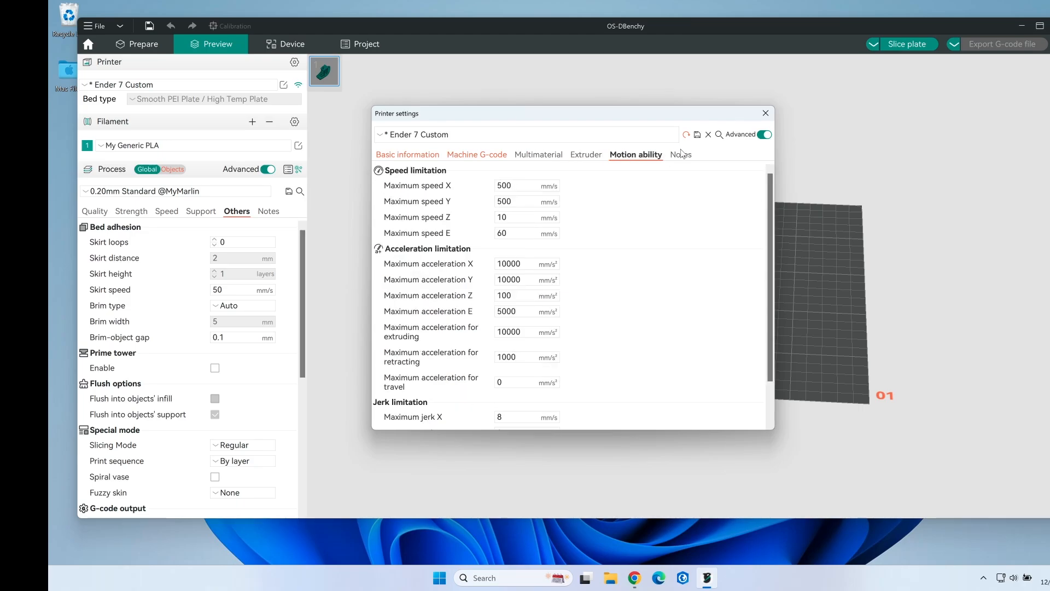
left_click(680, 156)
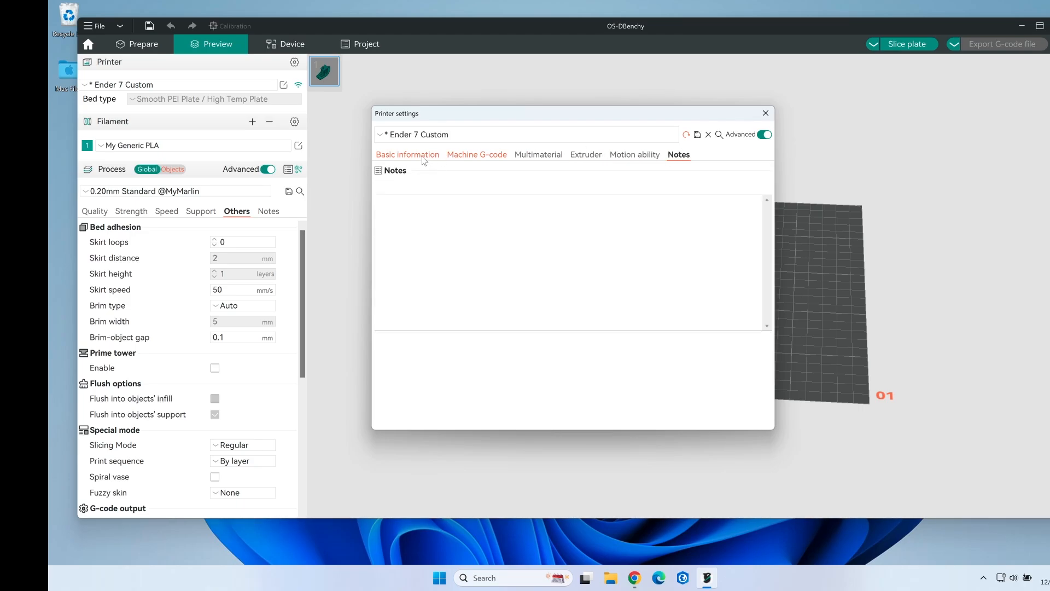
left_click(387, 158)
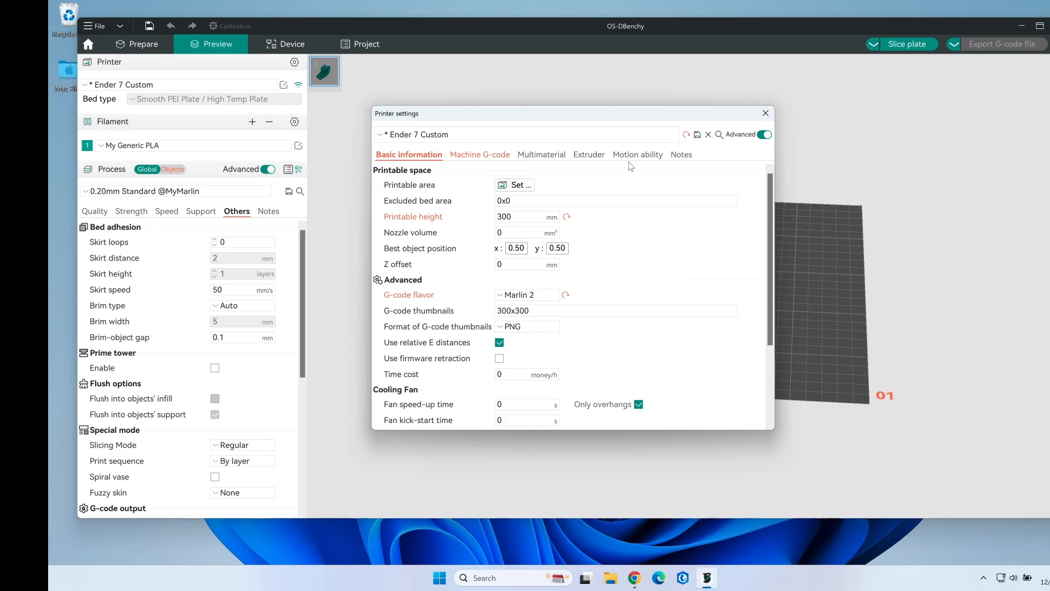
left_click(697, 134)
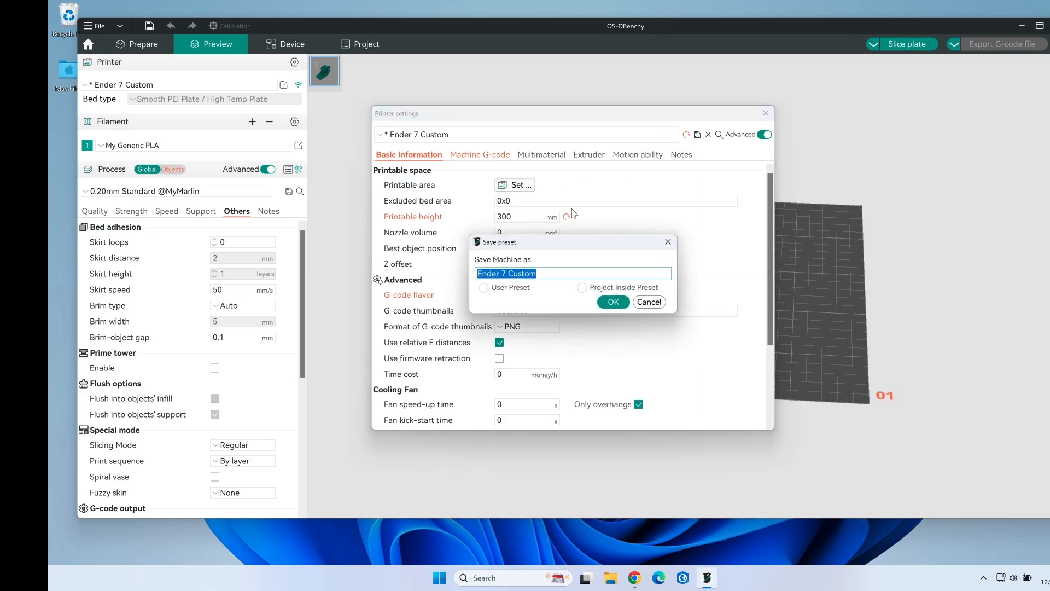
left_click(610, 301)
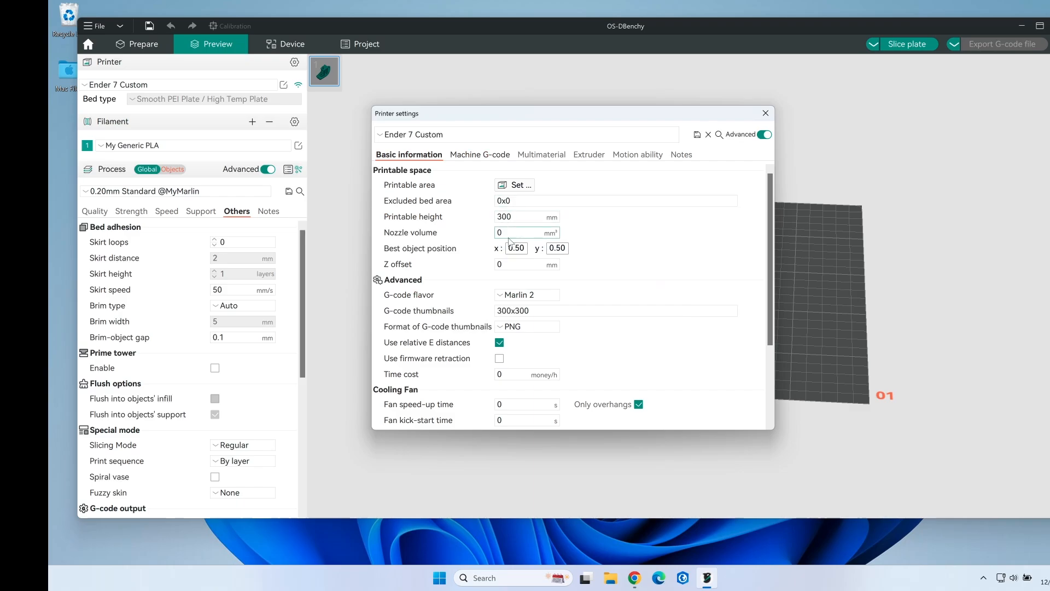
left_click(765, 114)
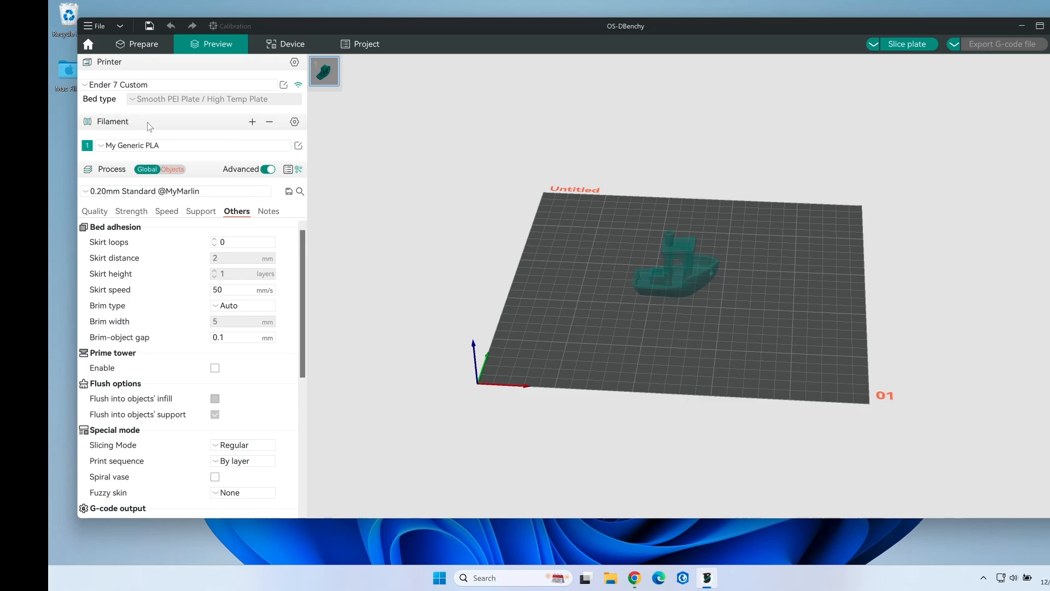
Save the My Generic PLA filament settings as a user preset named "Ender 7 PLA"
left_click(298, 146)
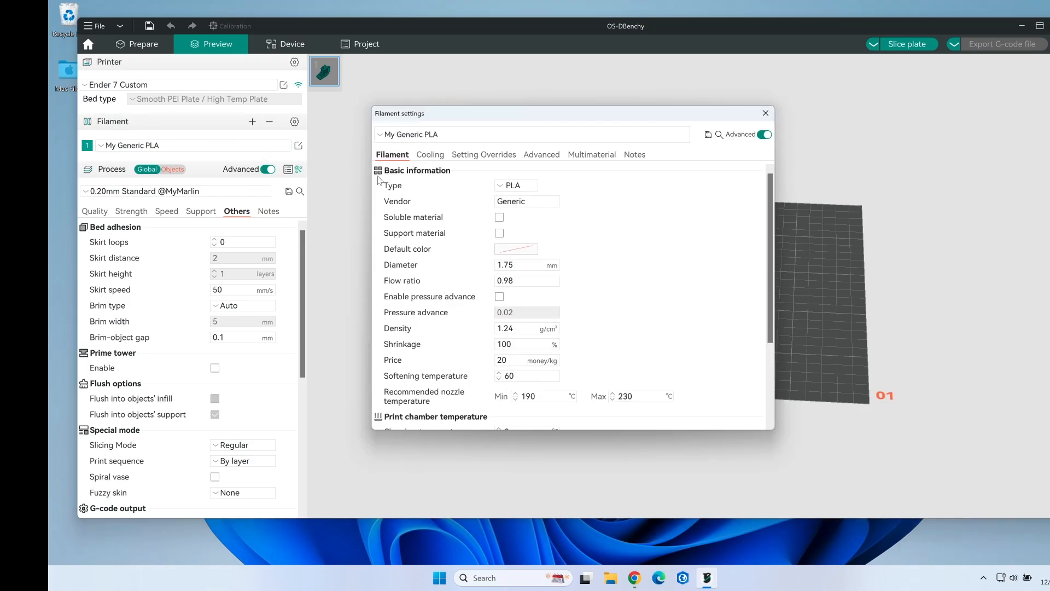
left_click(441, 136)
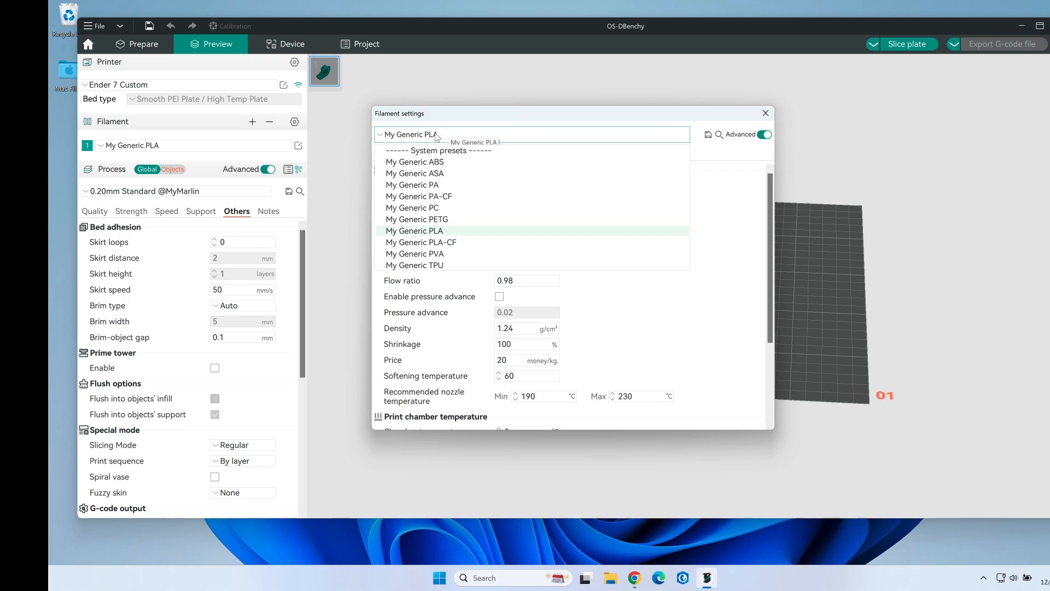
left_click(708, 135)
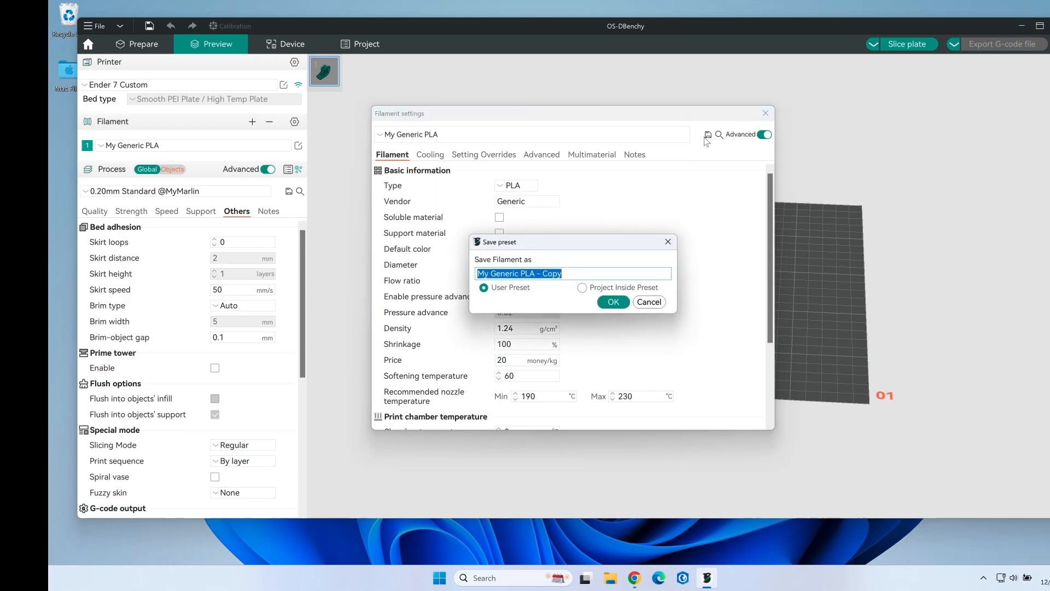
type("Ender 7 ")
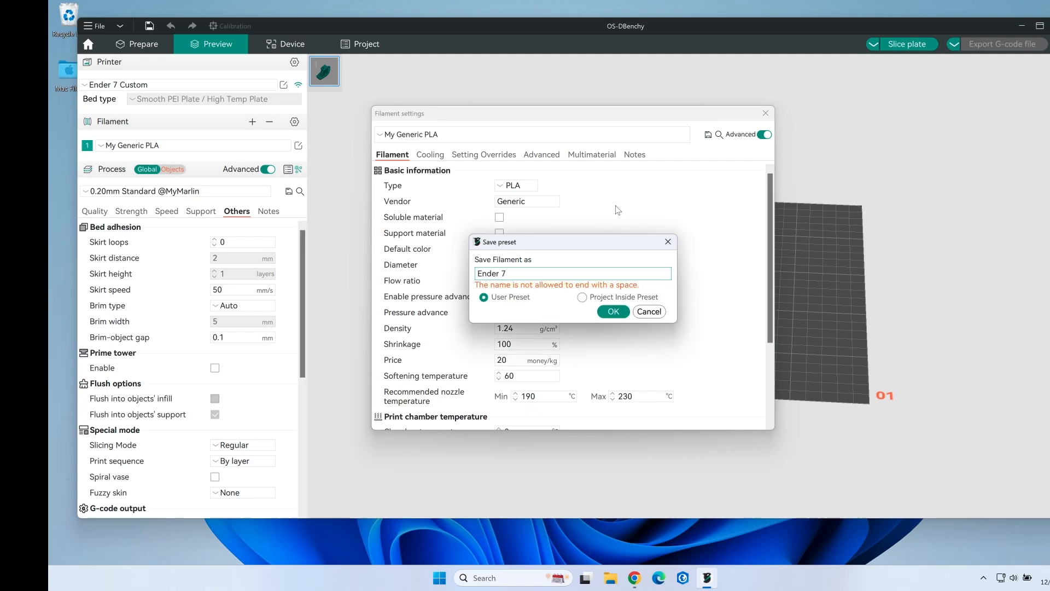
type("PLA")
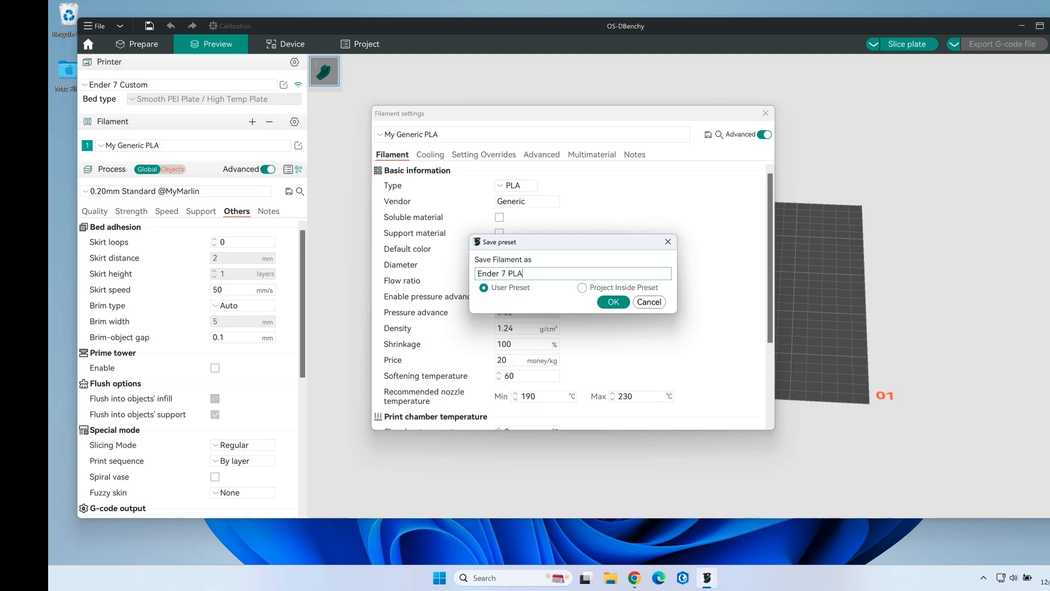
left_click(619, 304)
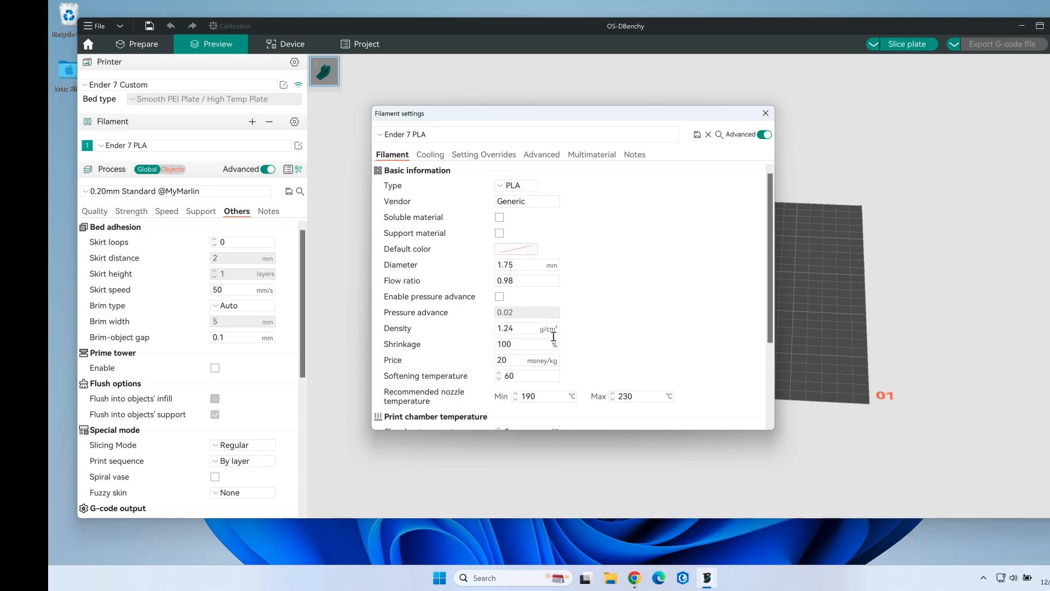
Set the filament's nozzle temperature to 210 °C for the first layer and 205 °C for other layers
scroll(586, 342, "down", 4)
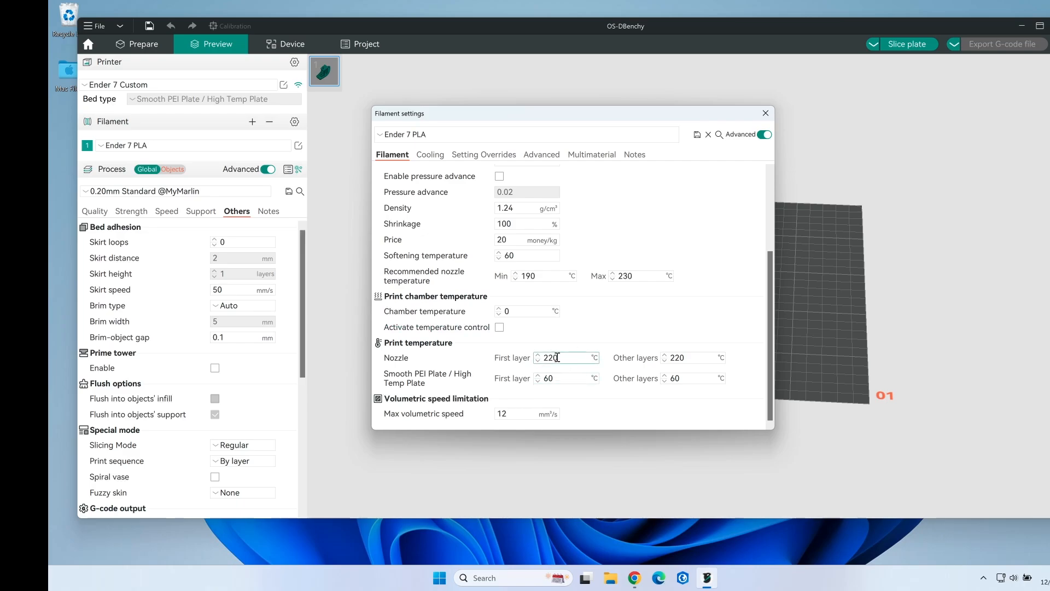
left_click_drag(549, 357, 564, 357)
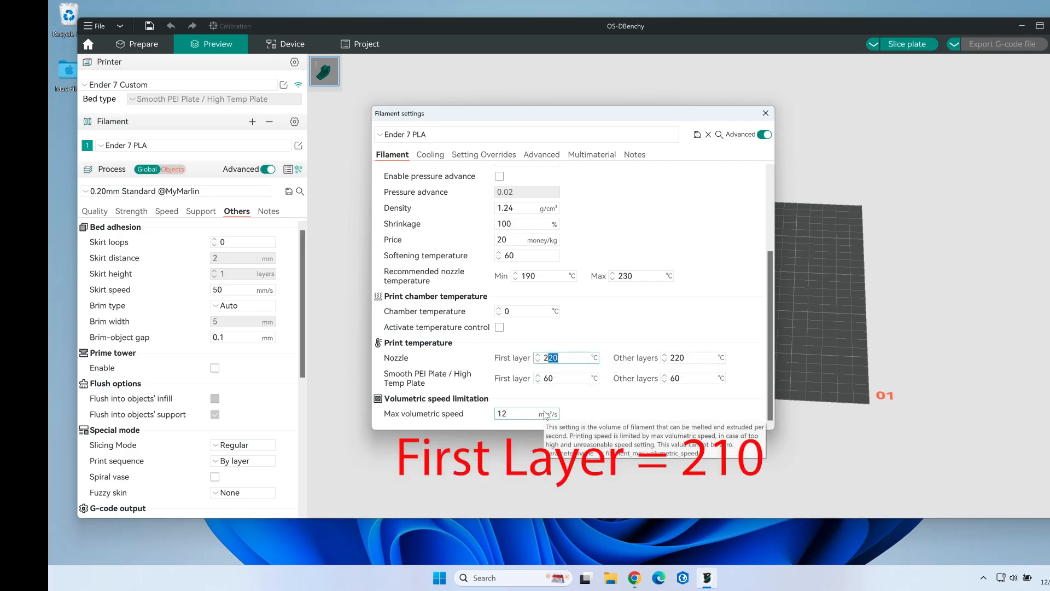
type("10")
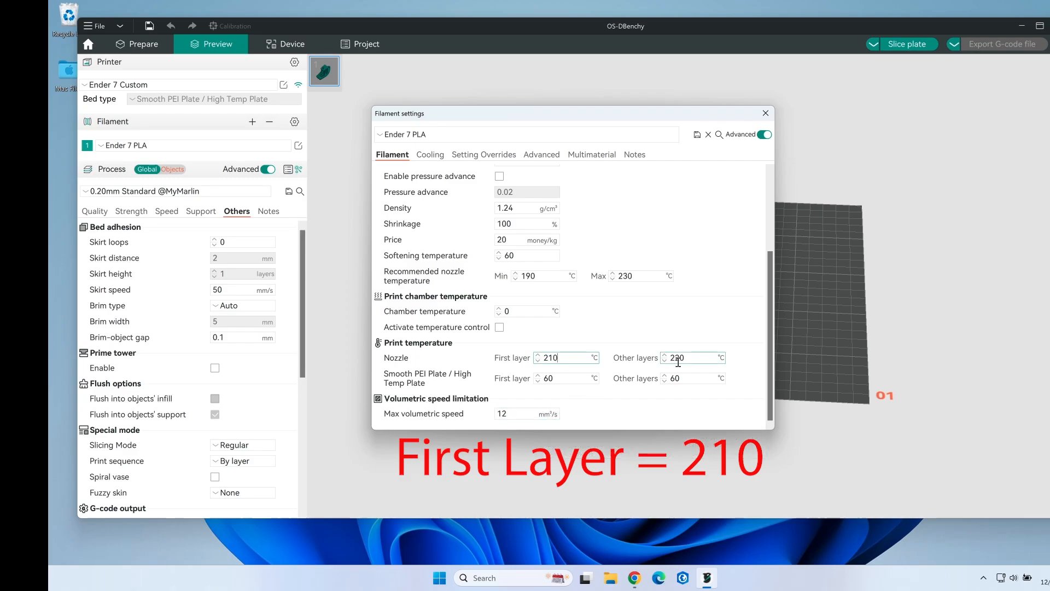
left_click_drag(675, 357, 693, 357)
type("0")
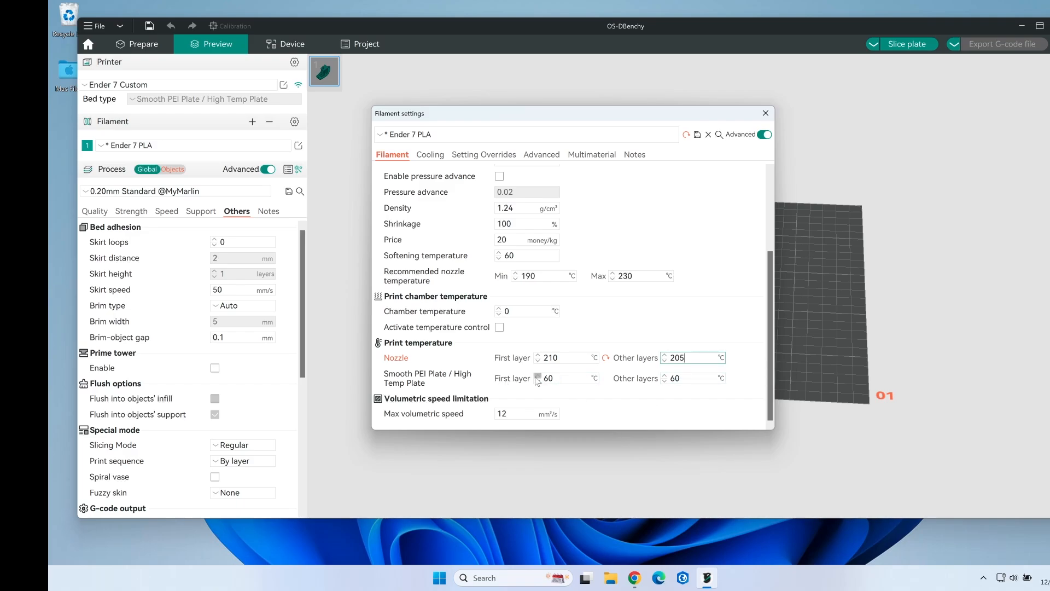
Set the Smooth PEI Plate / High Temp Plate temperature to 65 °C for both the first layer and other layers
left_click_drag(549, 378, 562, 378)
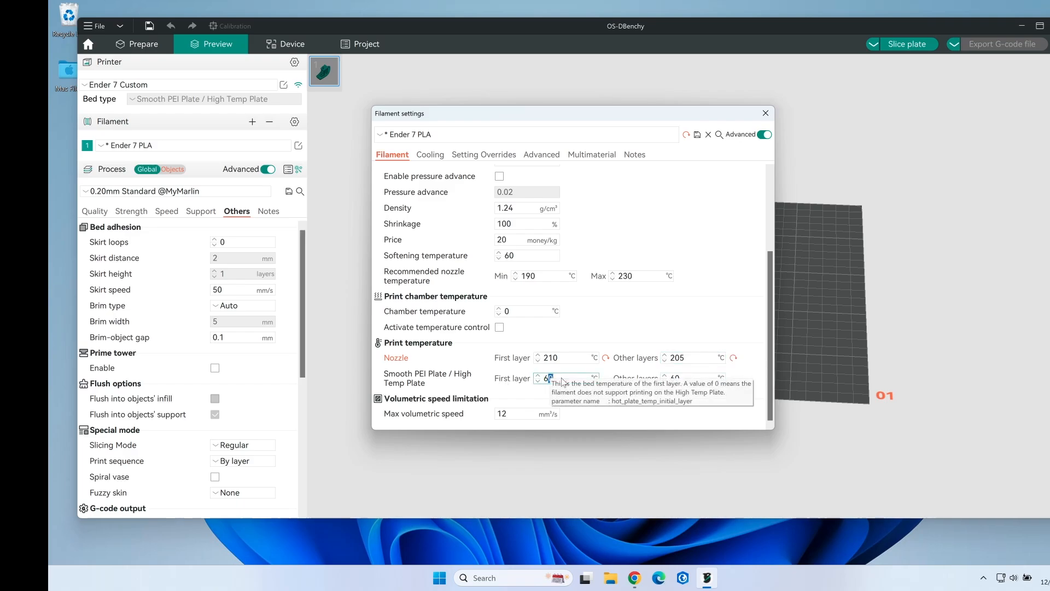
type("5")
key("Tab")
type("65")
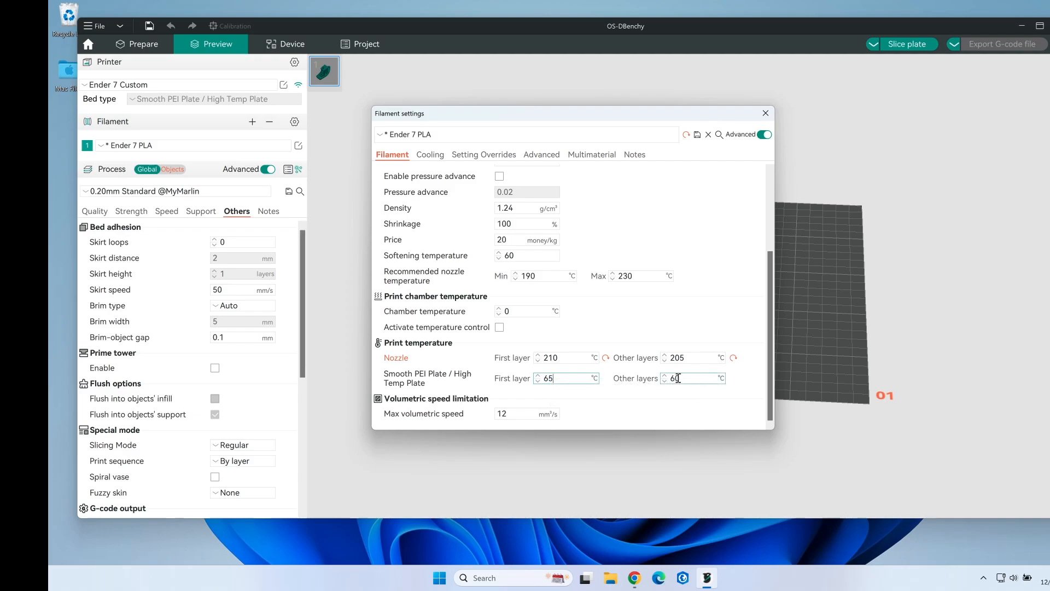
left_click(619, 398)
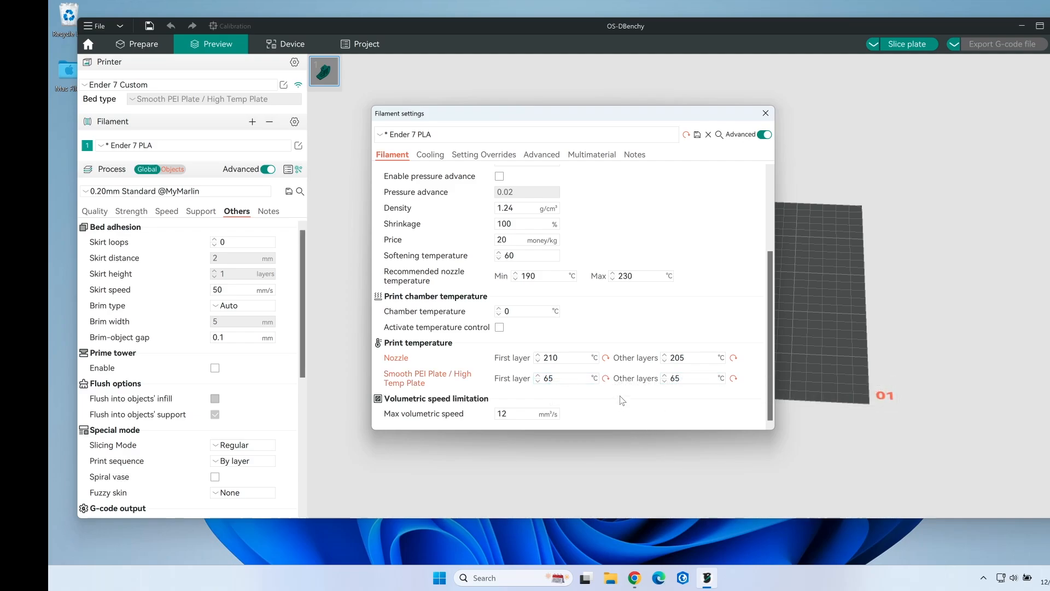
Review the filament's basic, cooling, setting override, advanced, multimaterial and notes settings
scroll(676, 390, "up", 1)
scroll(677, 393, "up", 4)
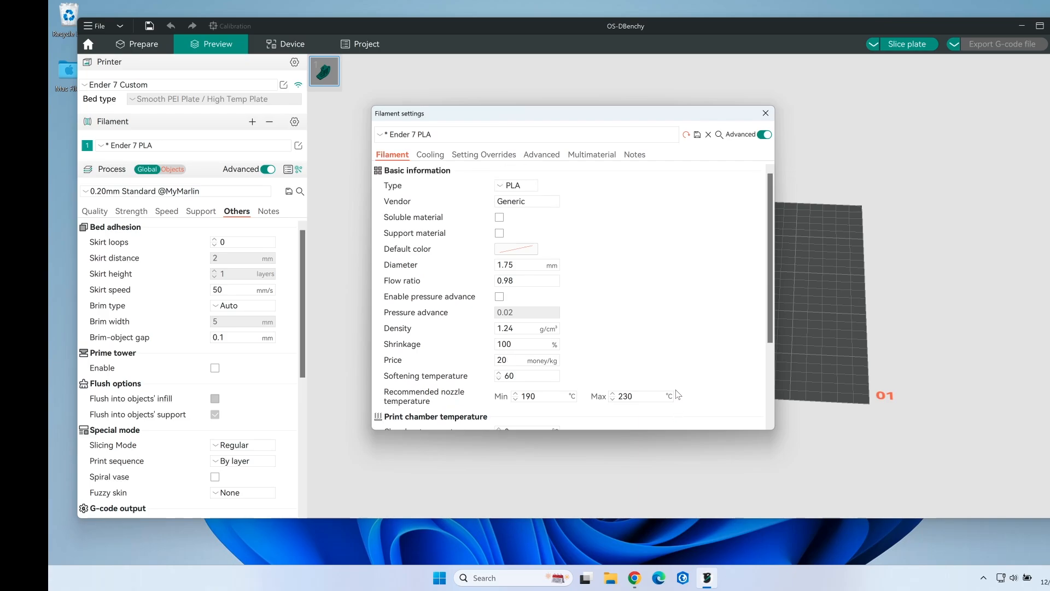
scroll(677, 393, "down", 4)
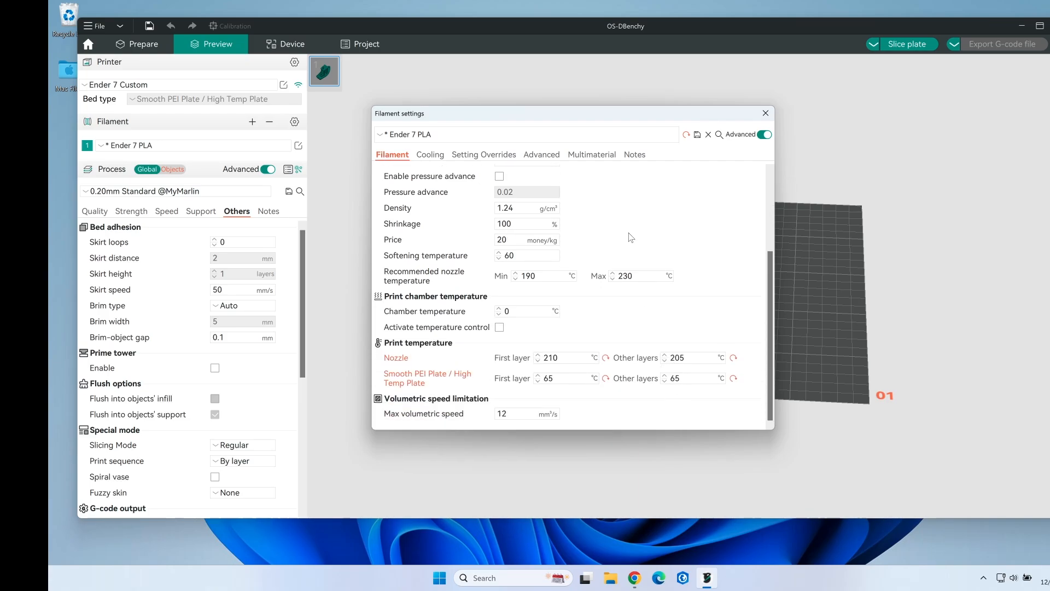
left_click(430, 155)
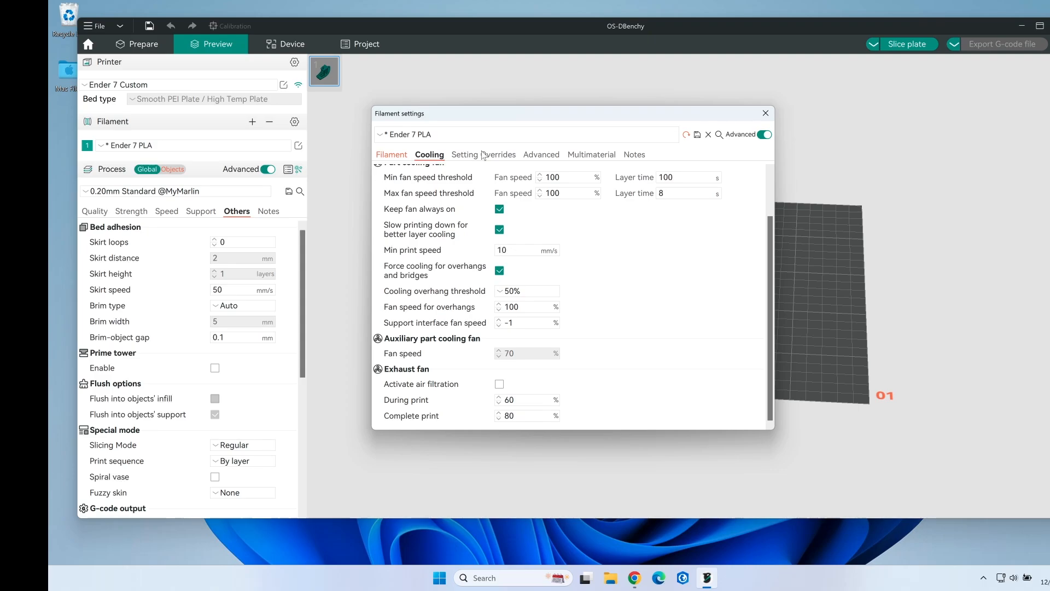
left_click(485, 155)
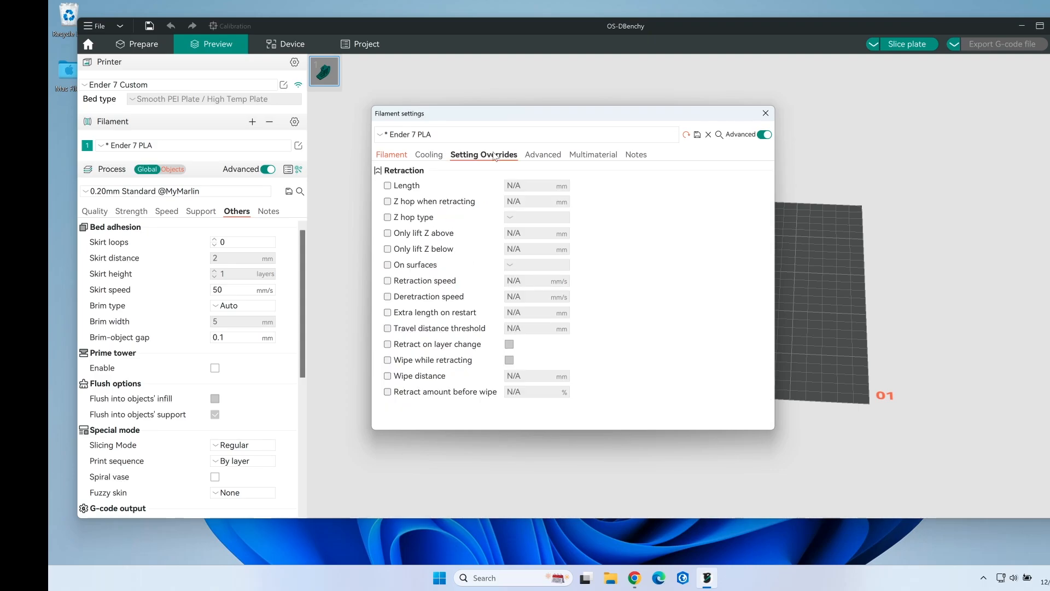
left_click(552, 158)
left_click(600, 157)
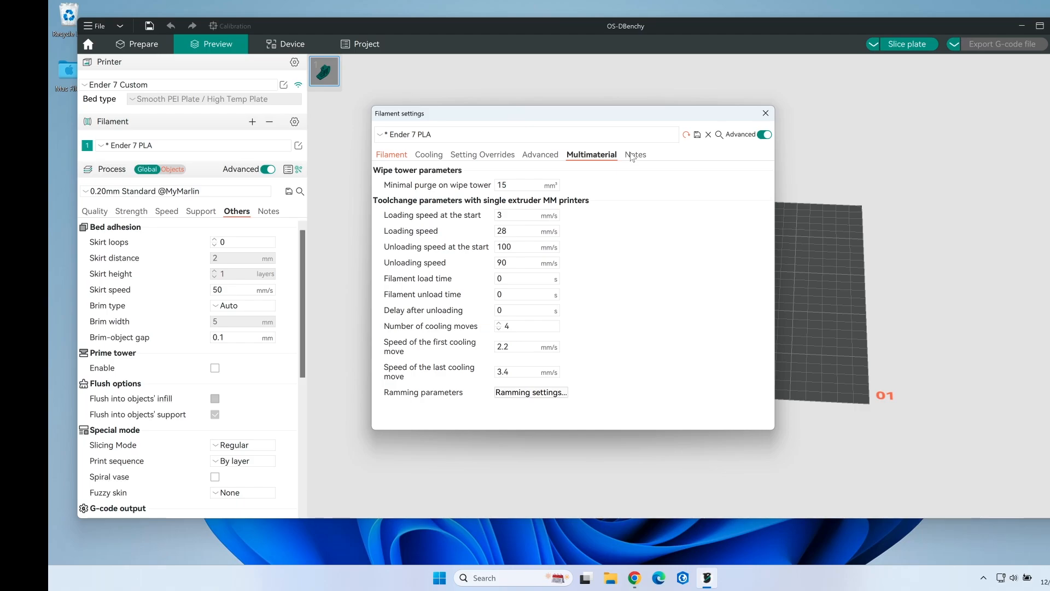
left_click(632, 156)
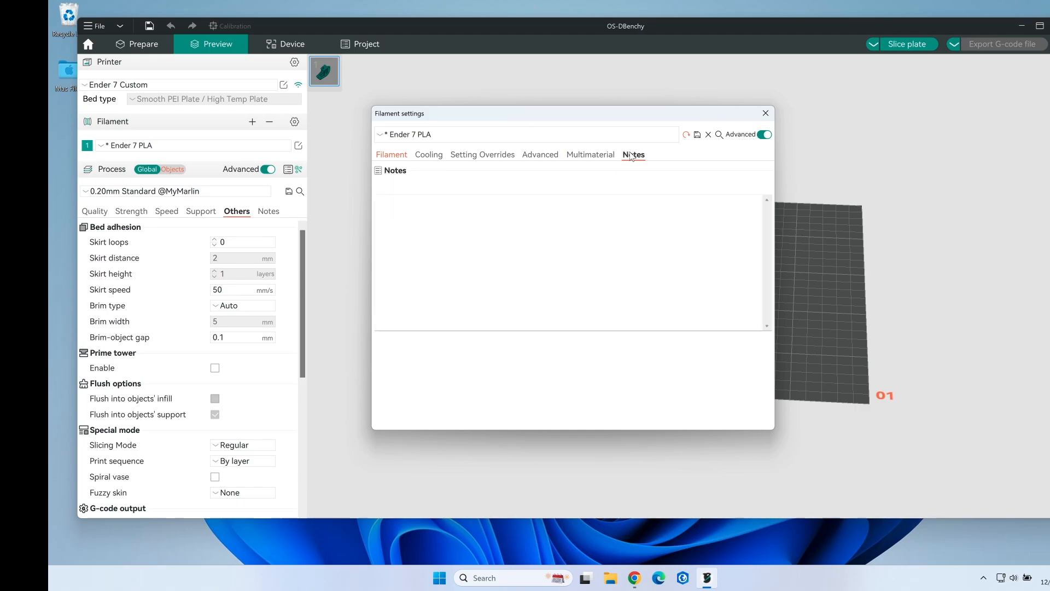
Save the changes to the Ender 7 PLA filament preset and close the filament settings
left_click(395, 155)
left_click(696, 135)
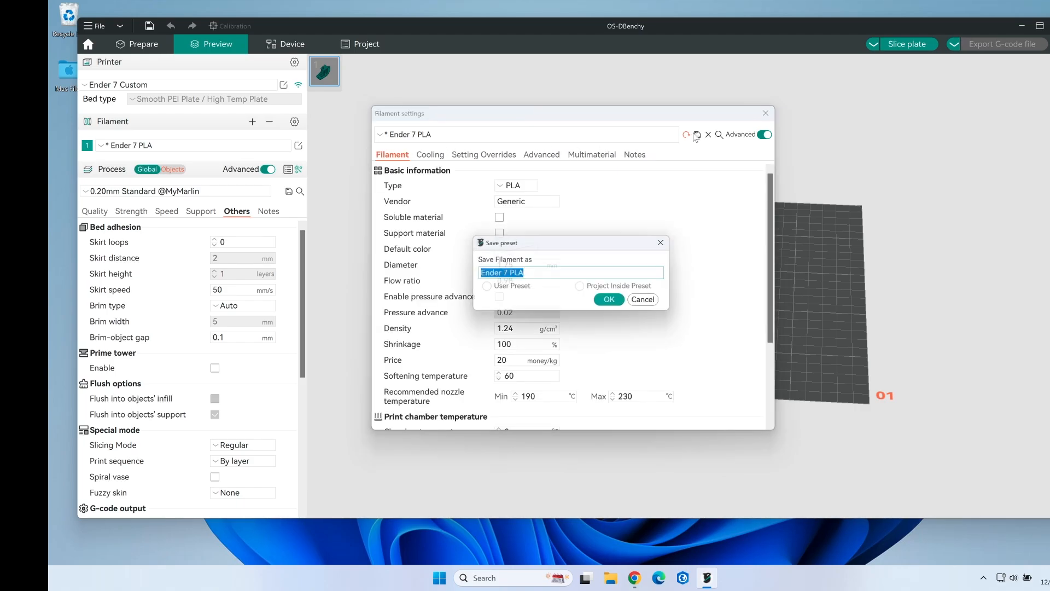
left_click(611, 302)
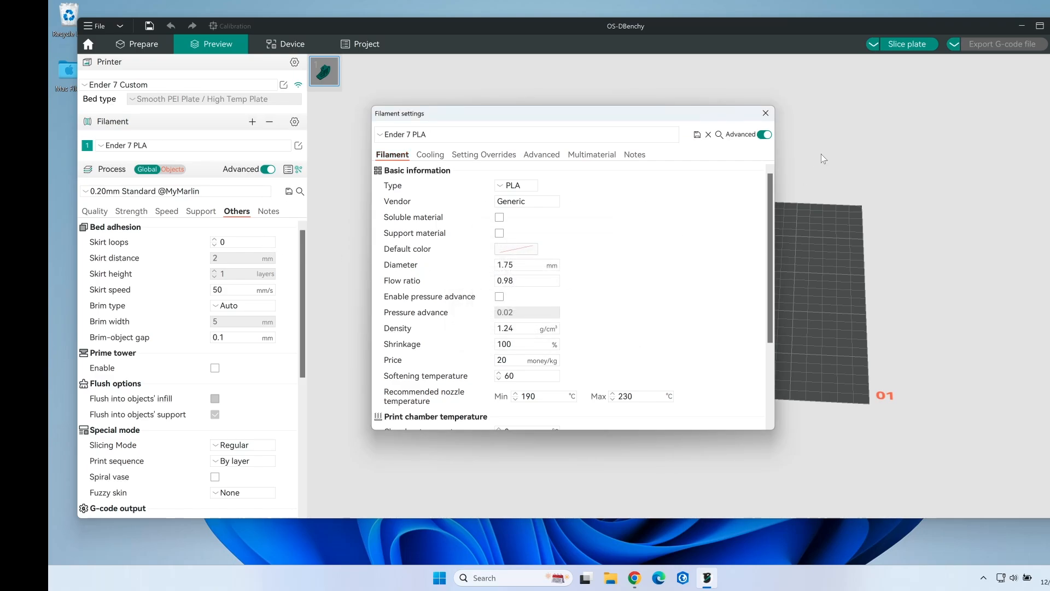
left_click(765, 112)
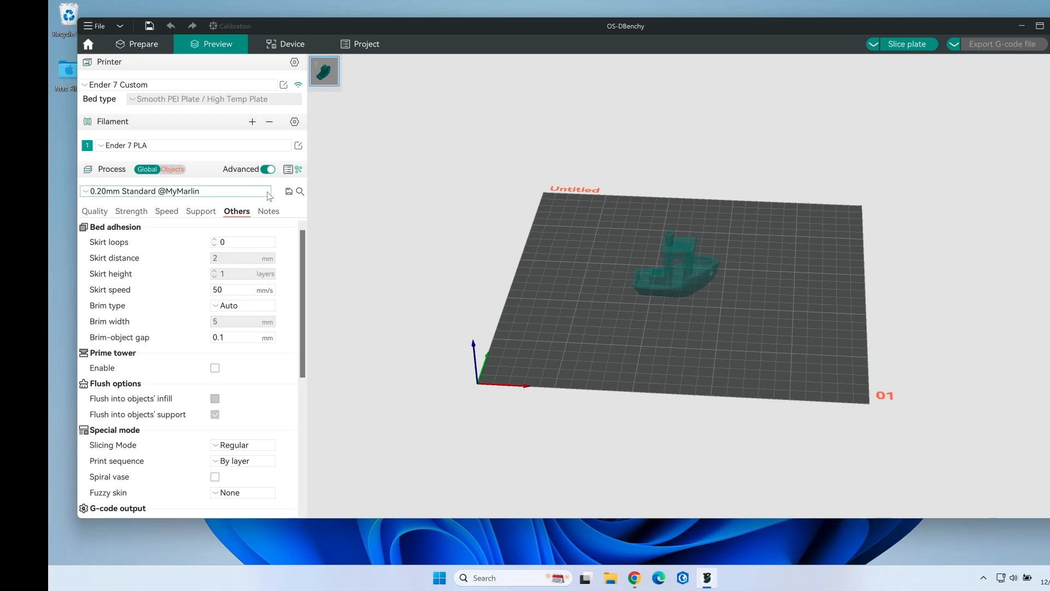
left_click(289, 191)
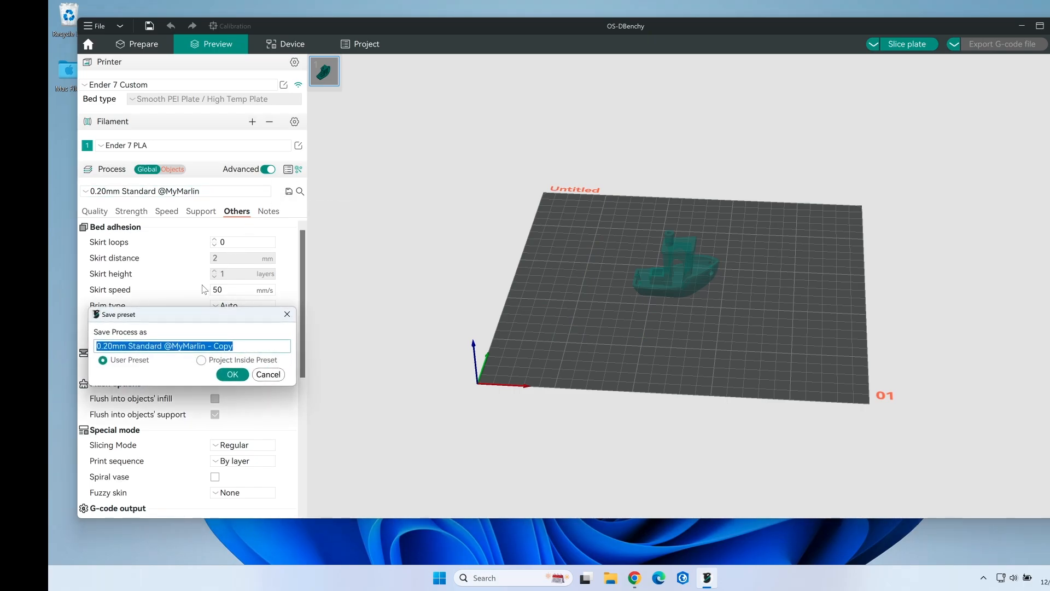
left_click_drag(182, 318, 521, 198)
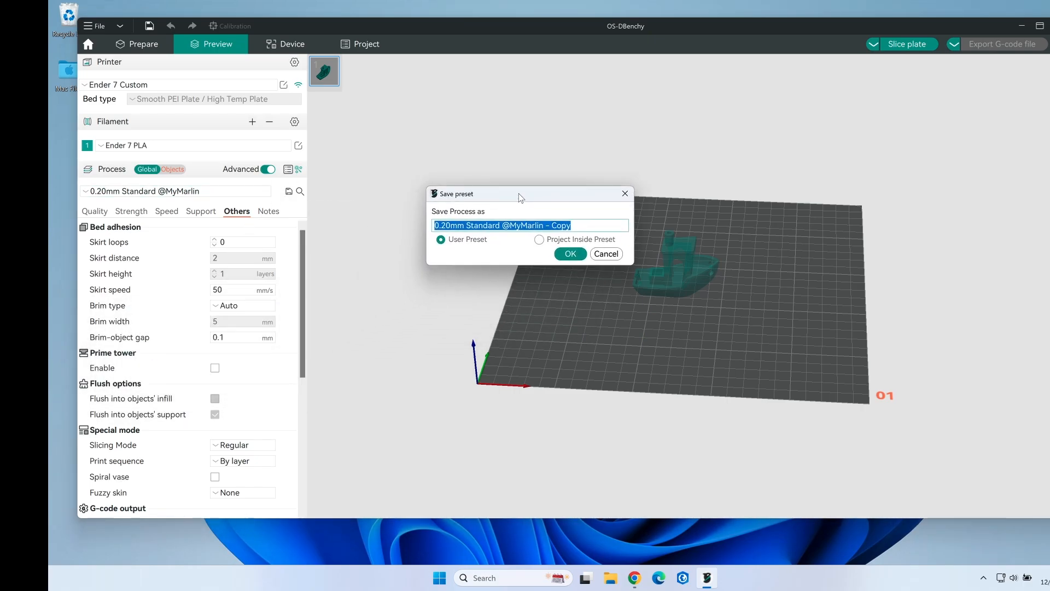
type("Ender 7")
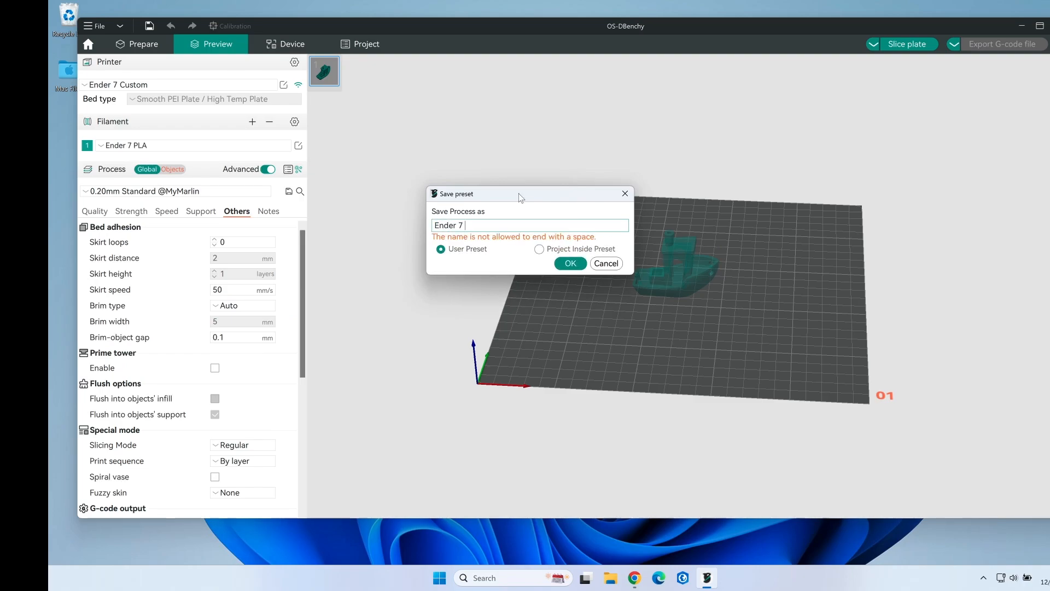
type(" Standard")
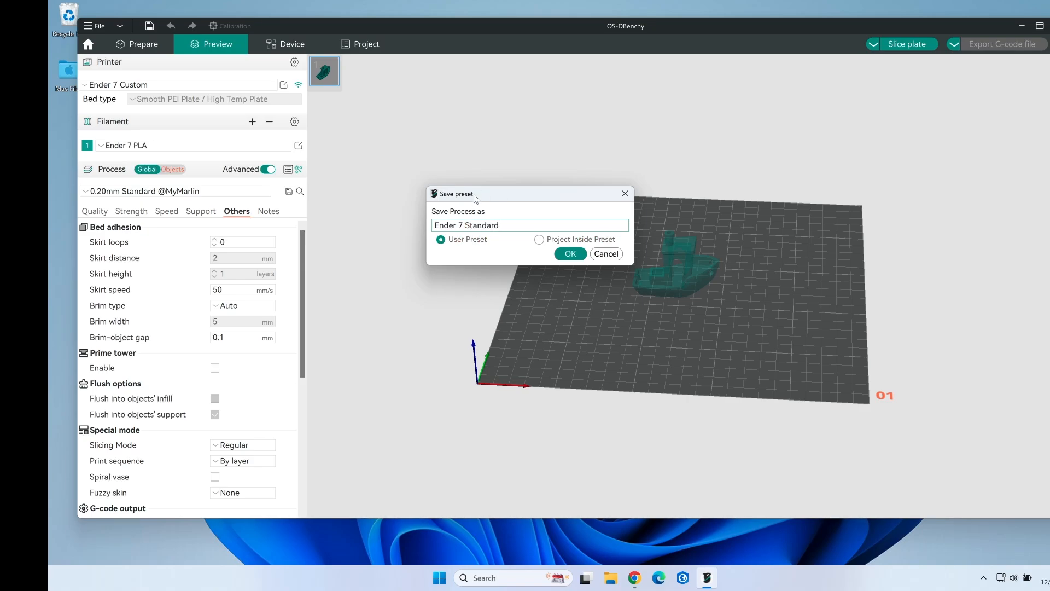
left_click(569, 255)
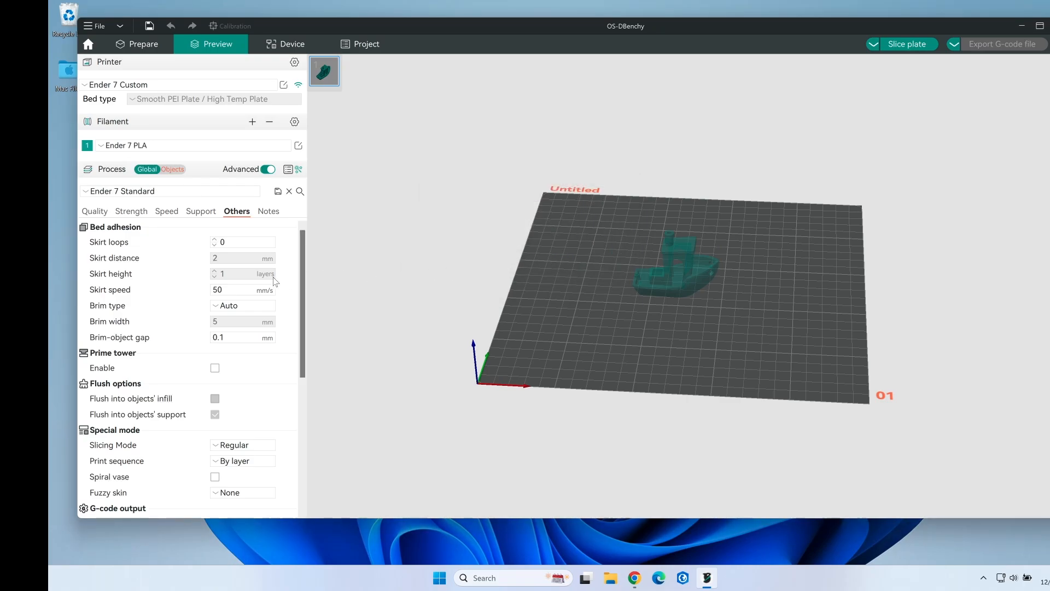
Set the first layer height to 0.32 mm in the process's quality settings
left_click(89, 212)
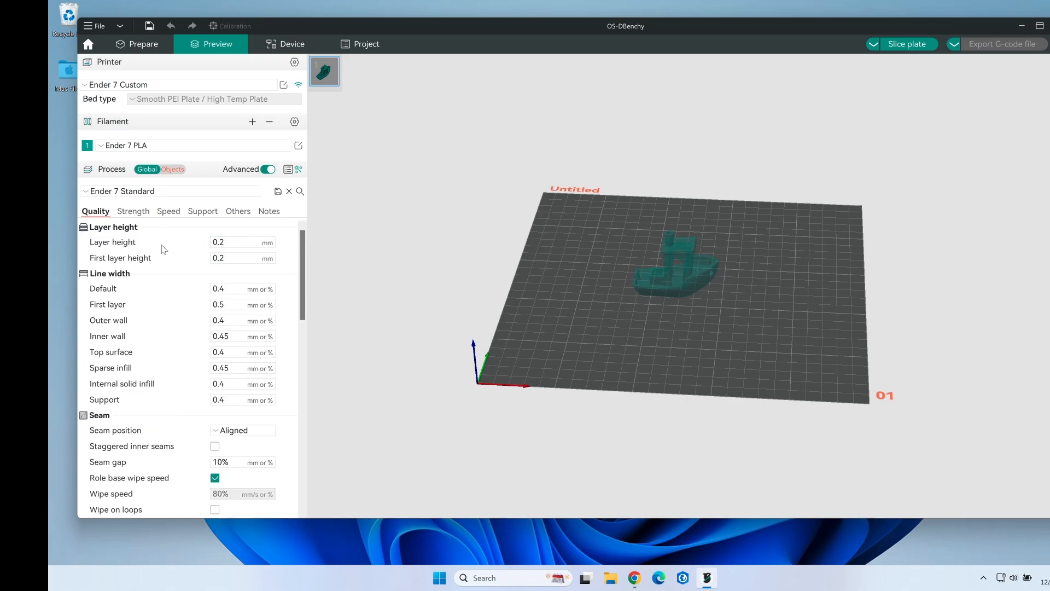
left_click(218, 257)
type("3")
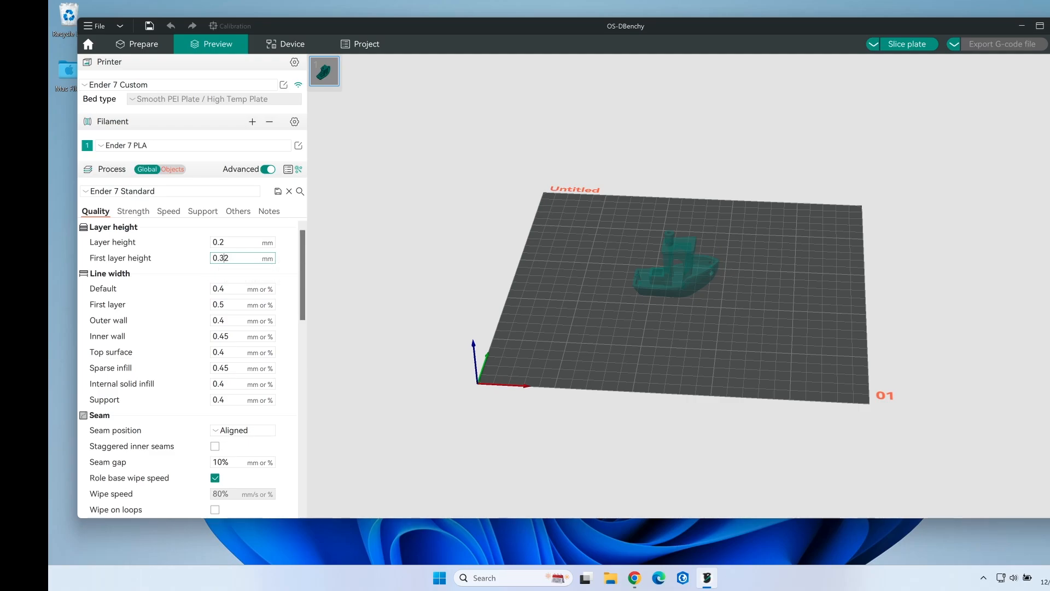
Set the default, outer wall, inner wall, top surface, sparse infill, internal solid infill and support line widths to 0.5 mm
scroll(246, 328, "down", 3)
scroll(246, 321, "up", 2)
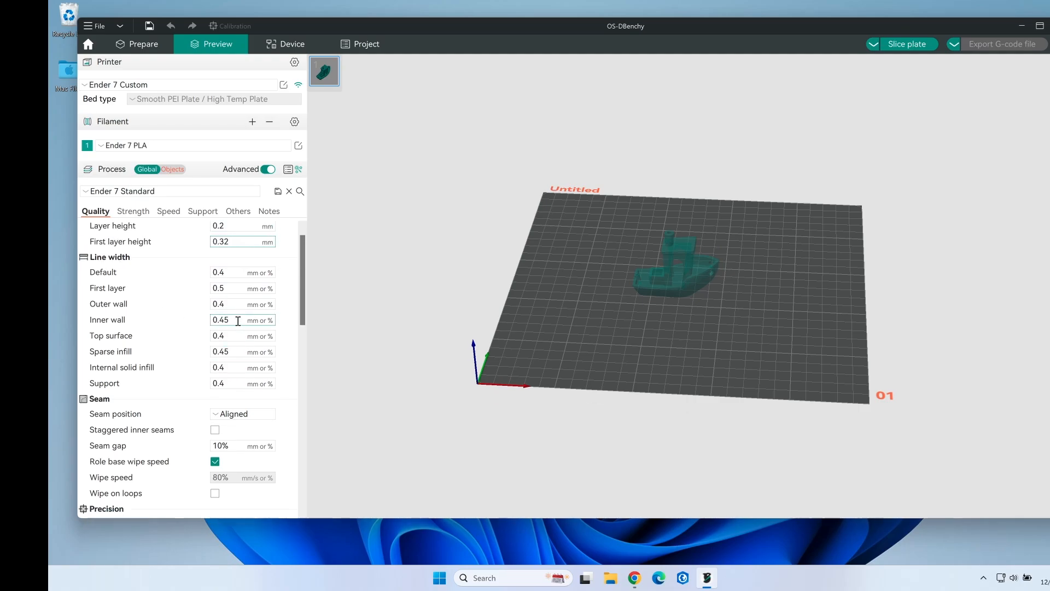
left_click_drag(221, 273, 237, 272)
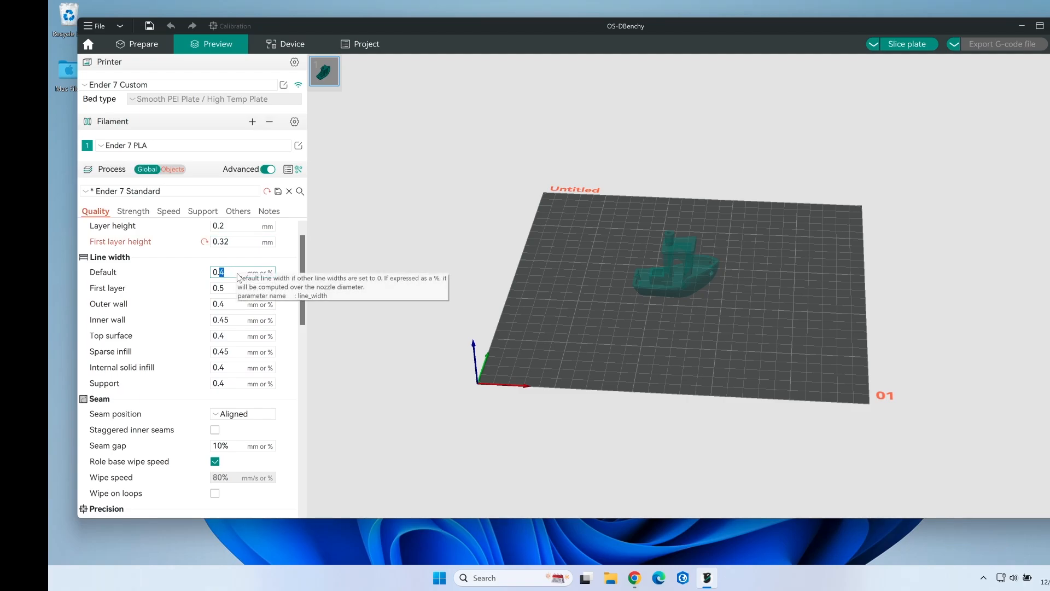
type("5")
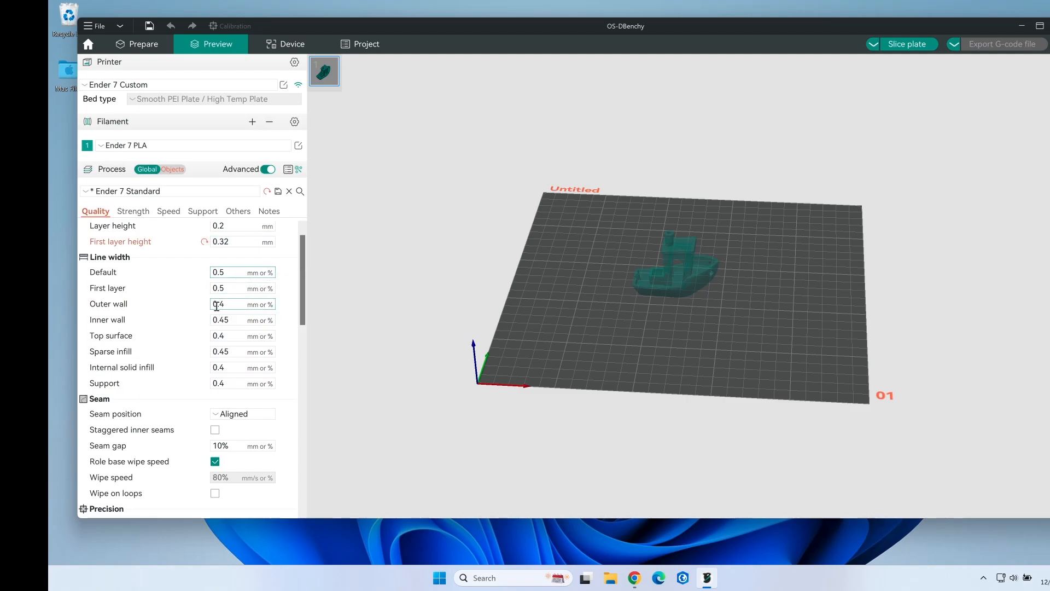
left_click_drag(217, 306, 223, 381)
type("55555")
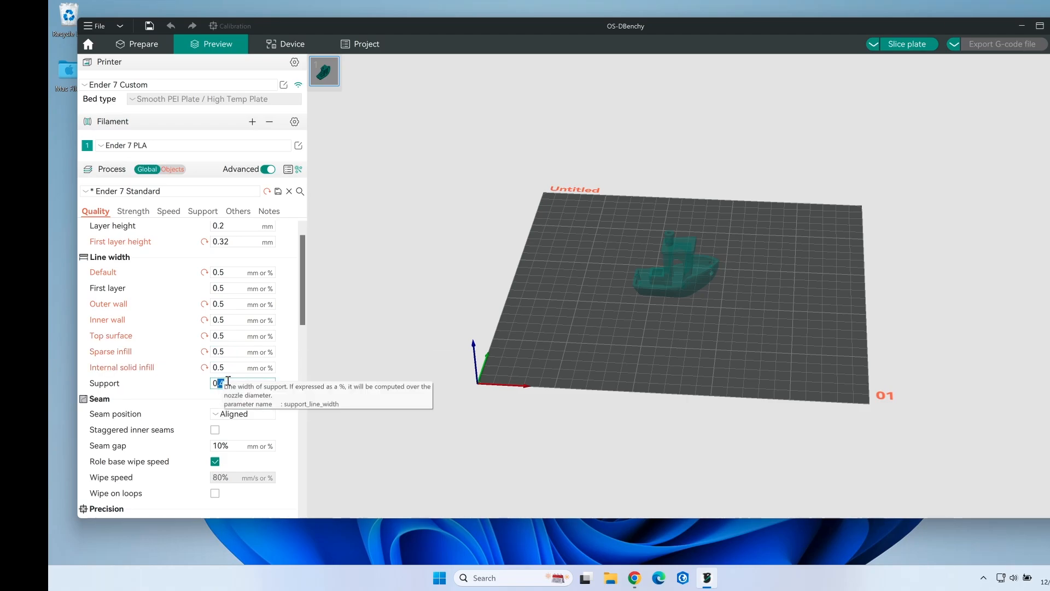
key("BackSpace")
type("5")
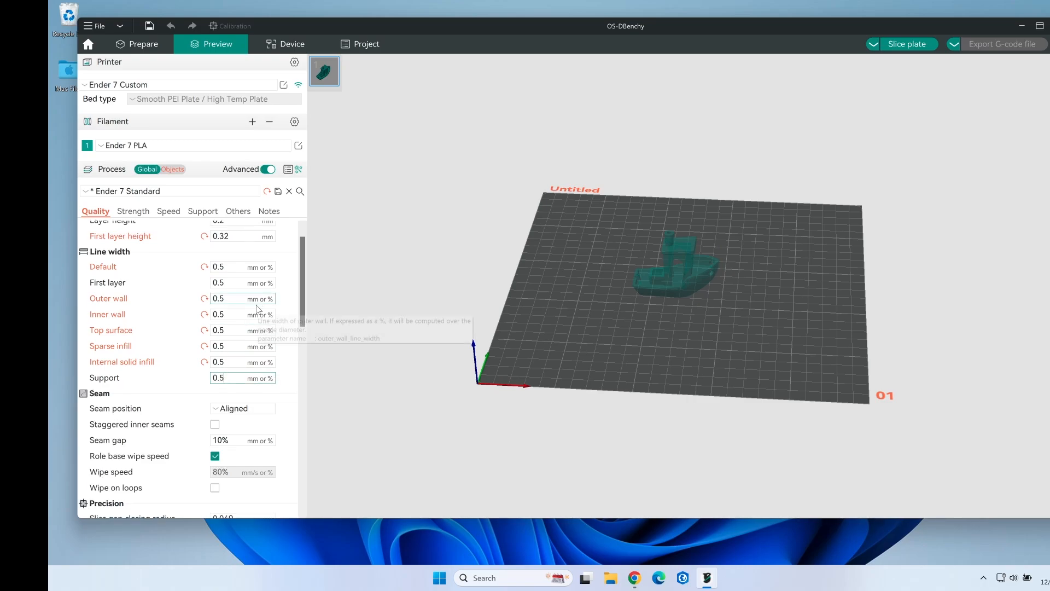
Enable arc fitting in the precision section of the process's quality settings
scroll(257, 317, "down", 4)
scroll(246, 307, "down", 2)
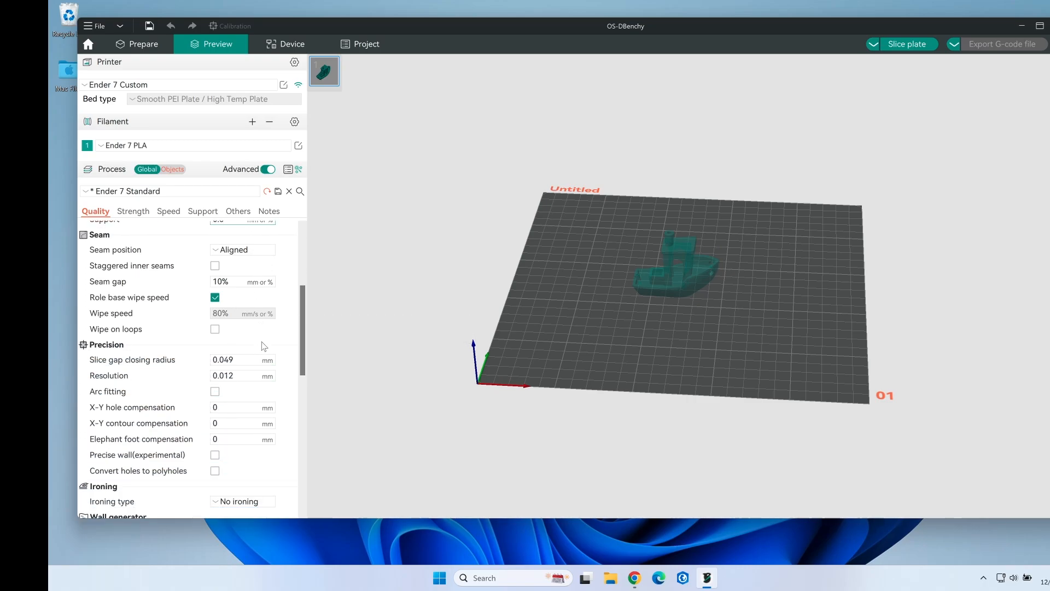
scroll(267, 351, "down", 3)
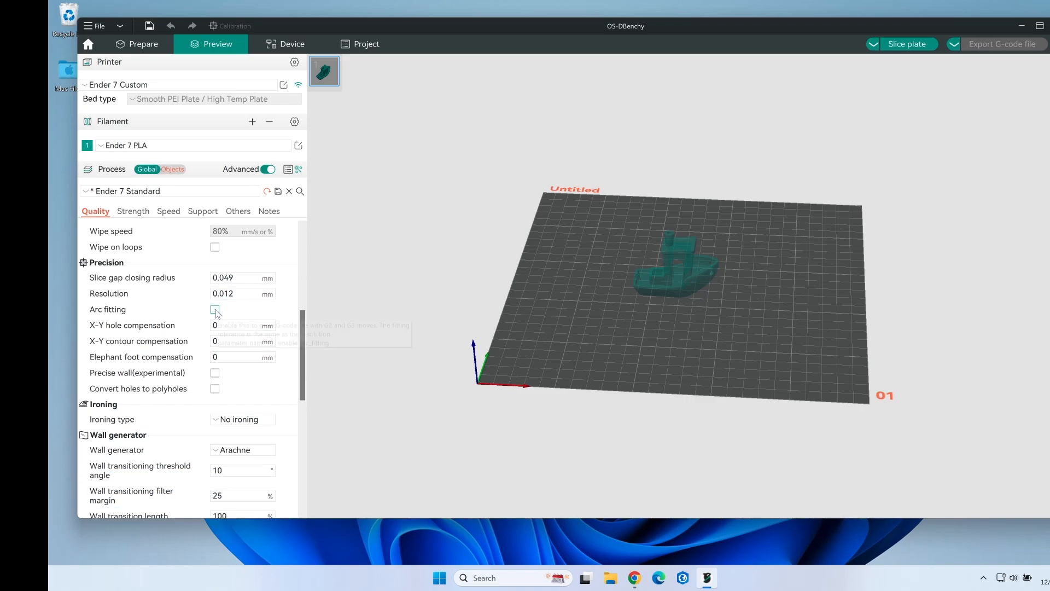
left_click(215, 310)
Review the remaining quality settings and save the changes to the Ender 7 Standard process preset
scroll(260, 328, "down", 1)
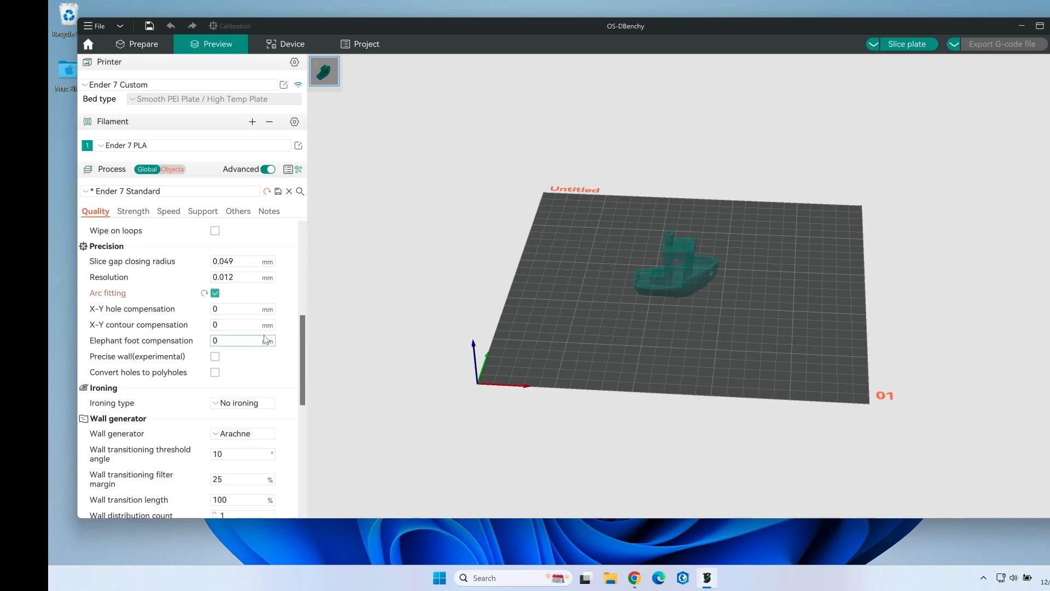
scroll(267, 343, "down", 4)
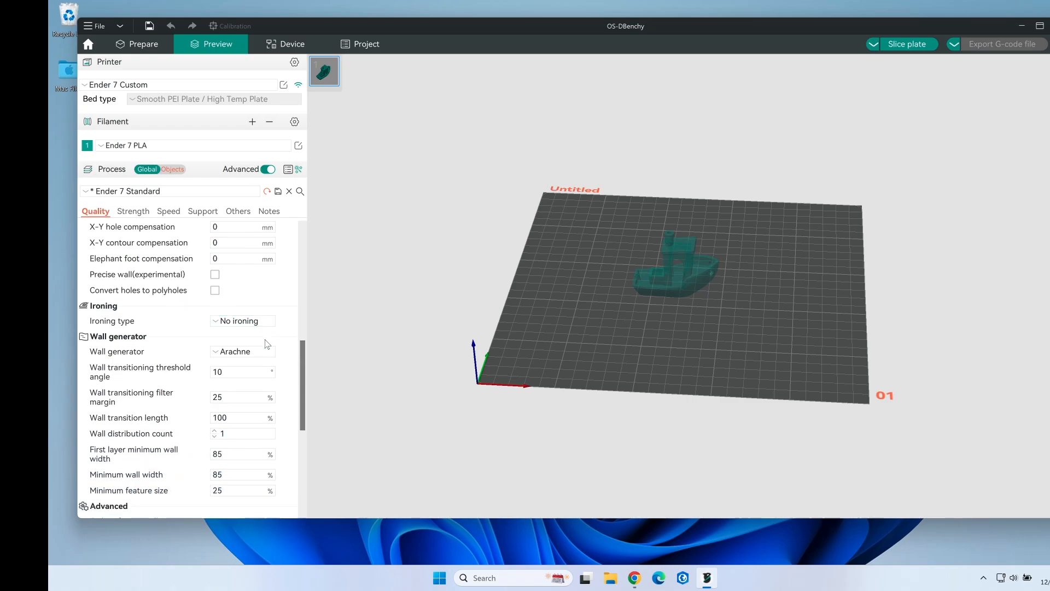
scroll(265, 340, "down", 3)
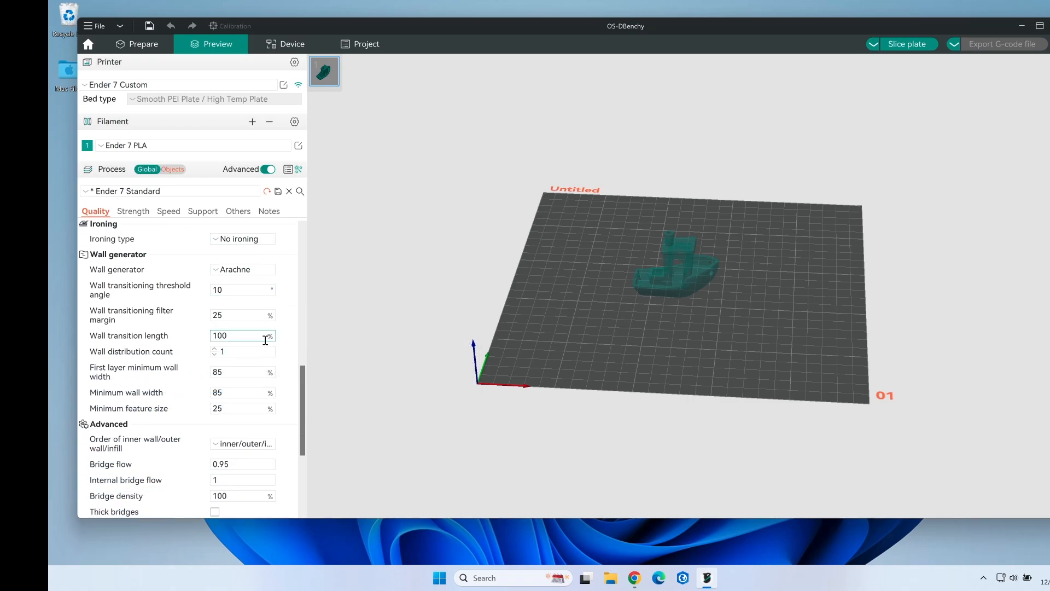
scroll(267, 344, "down", 3)
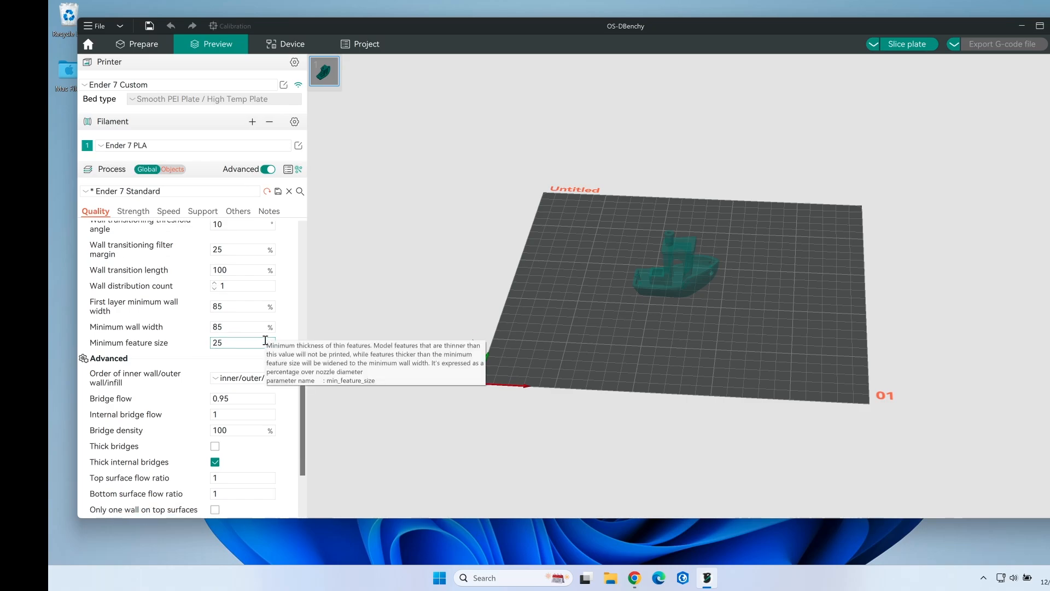
scroll(267, 344, "down", 3)
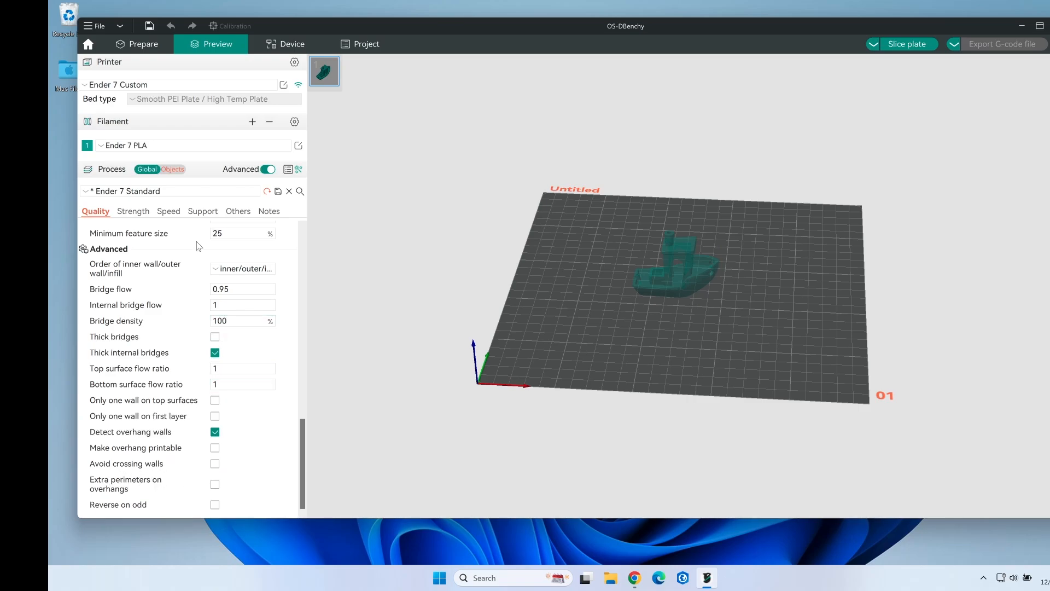
left_click(278, 192)
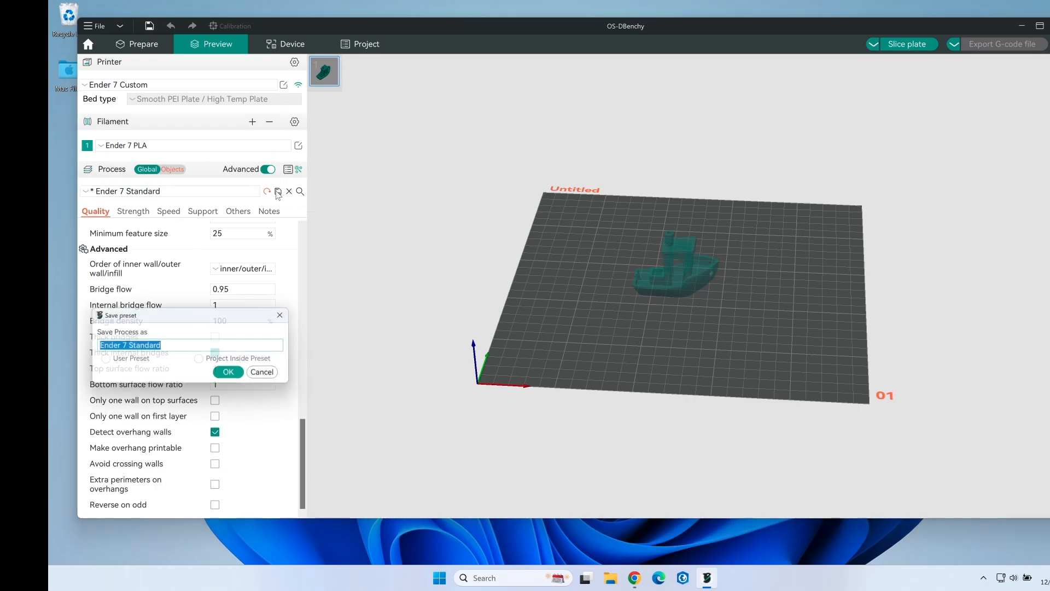
left_click(233, 375)
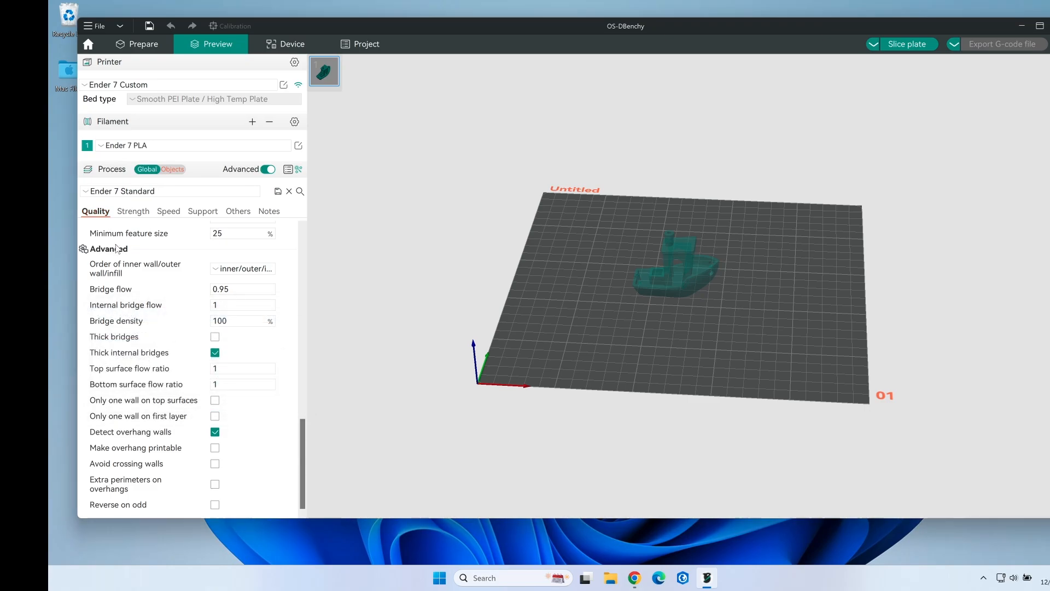
Set the bottom shell layers to 4 in the process's strength settings
left_click(133, 211)
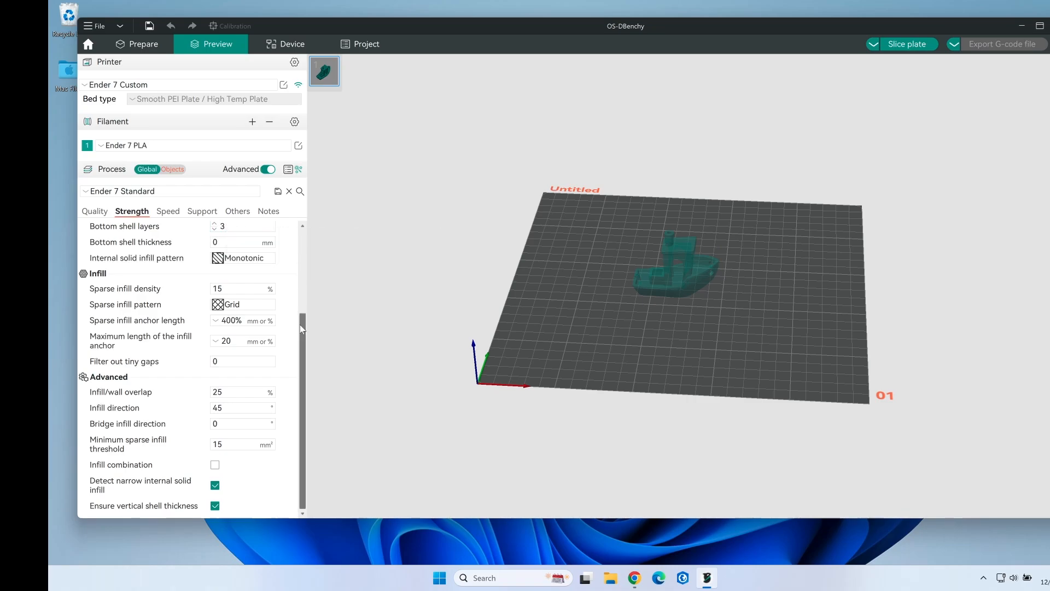
left_click_drag(300, 328, 276, 222)
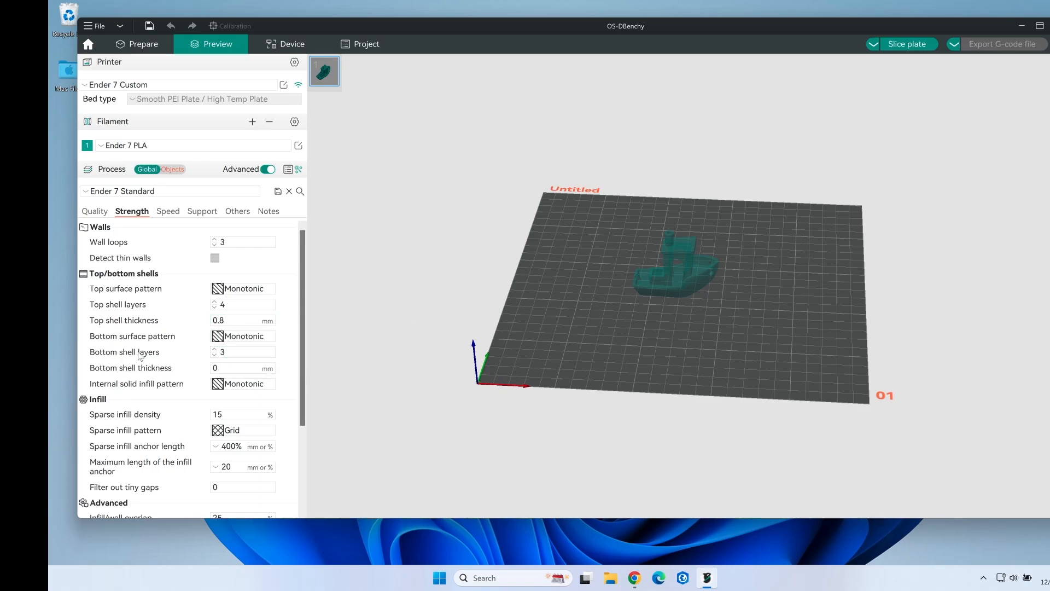
left_click(214, 350)
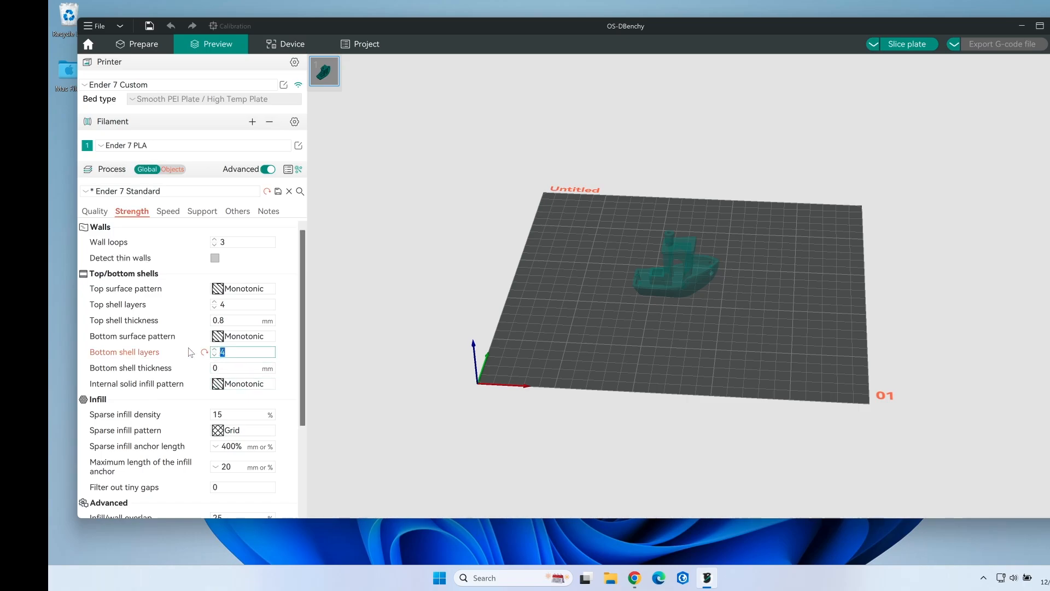
Change the sparse infill pattern to Cubic in the strength settings
left_click_drag(305, 335, 294, 384)
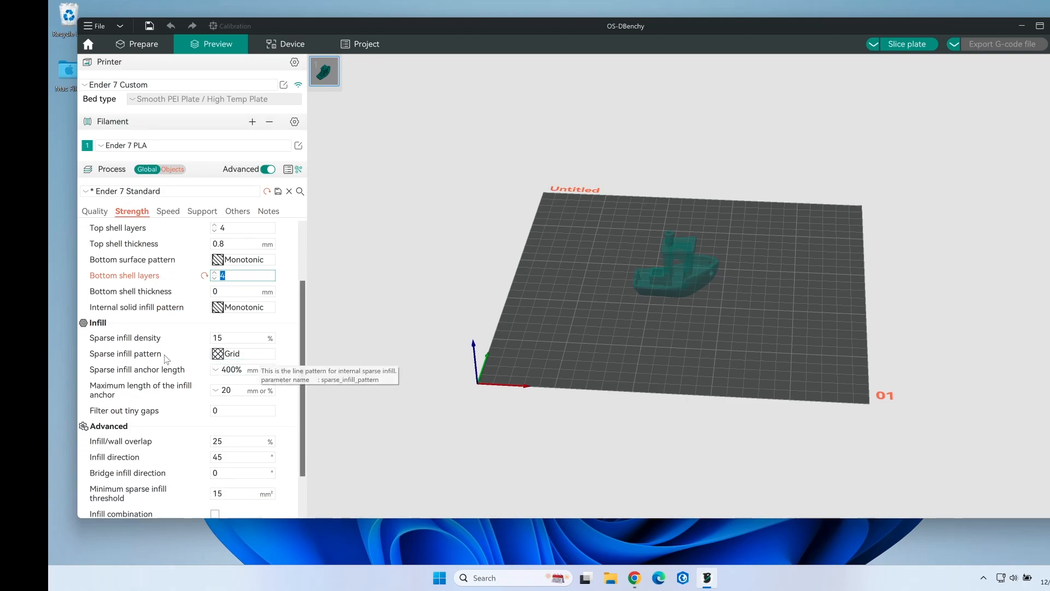
left_click(246, 354)
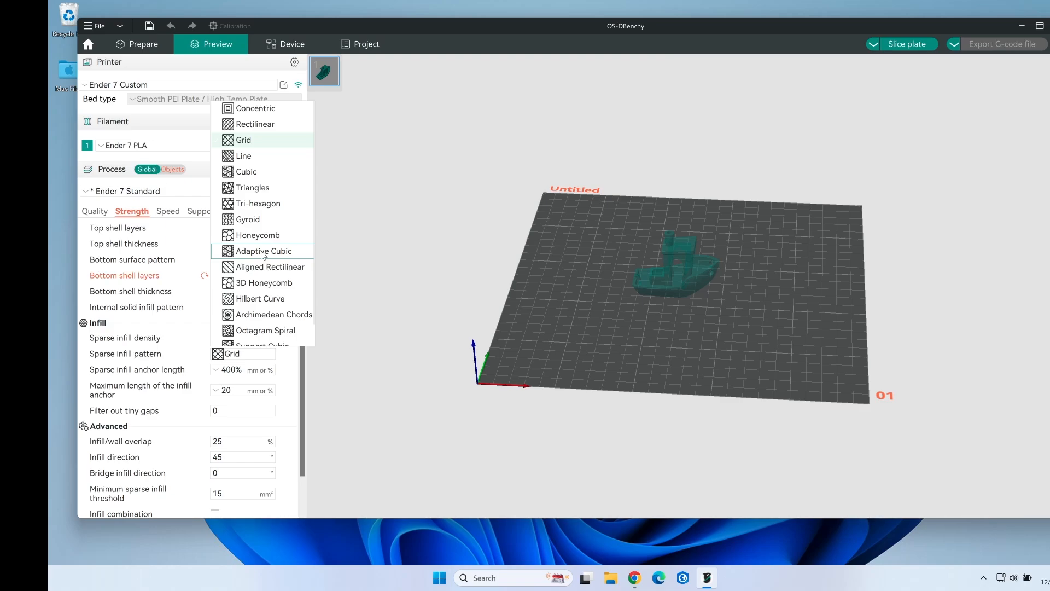
left_click(244, 174)
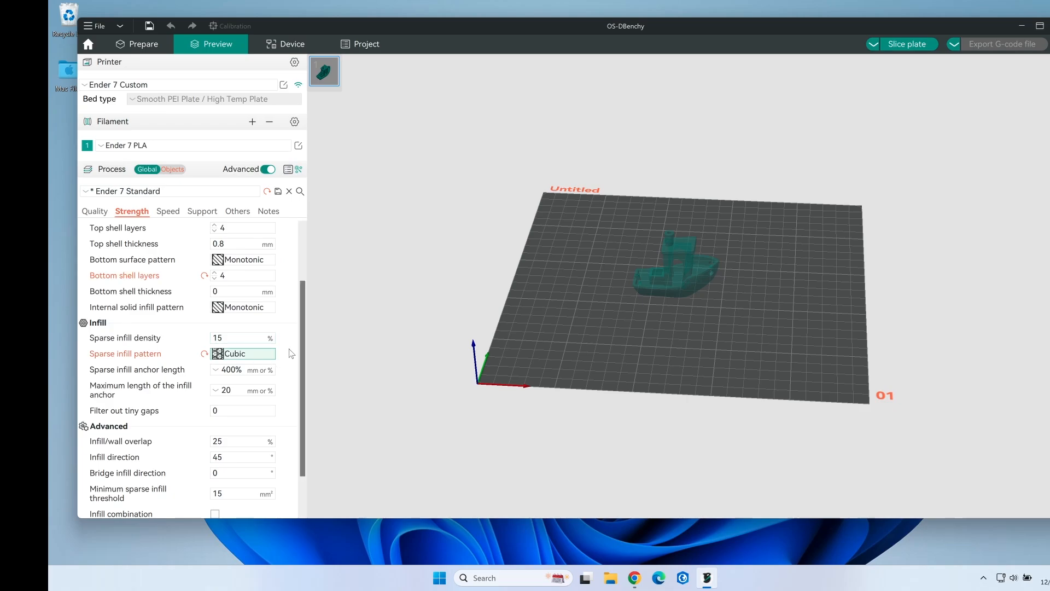
Check the other strength settings and save the changes to the Ender 7 Standard process preset
scroll(299, 376, "down", 3)
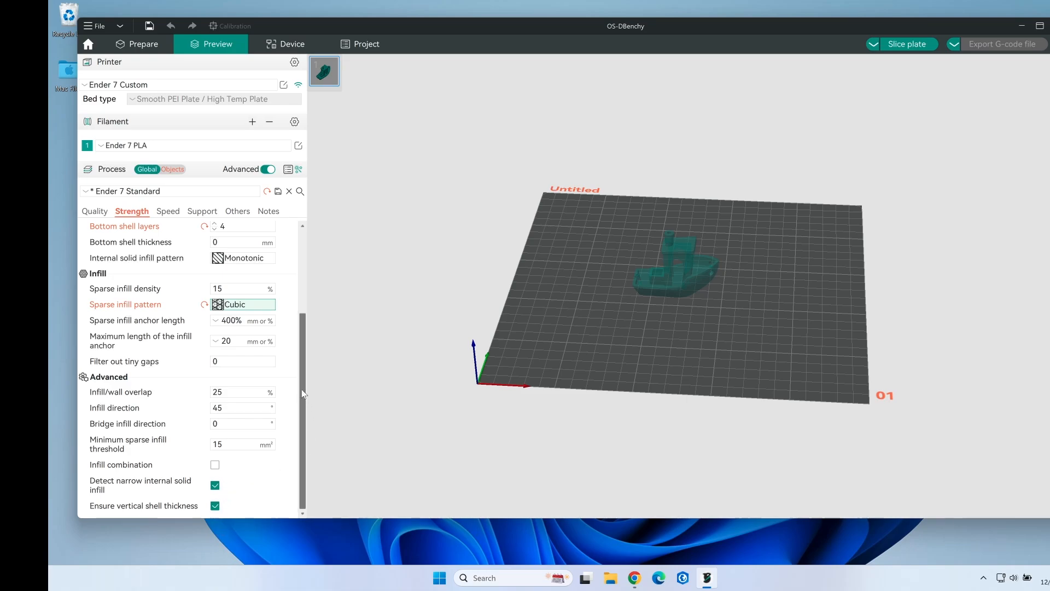
left_click_drag(302, 393, 301, 252)
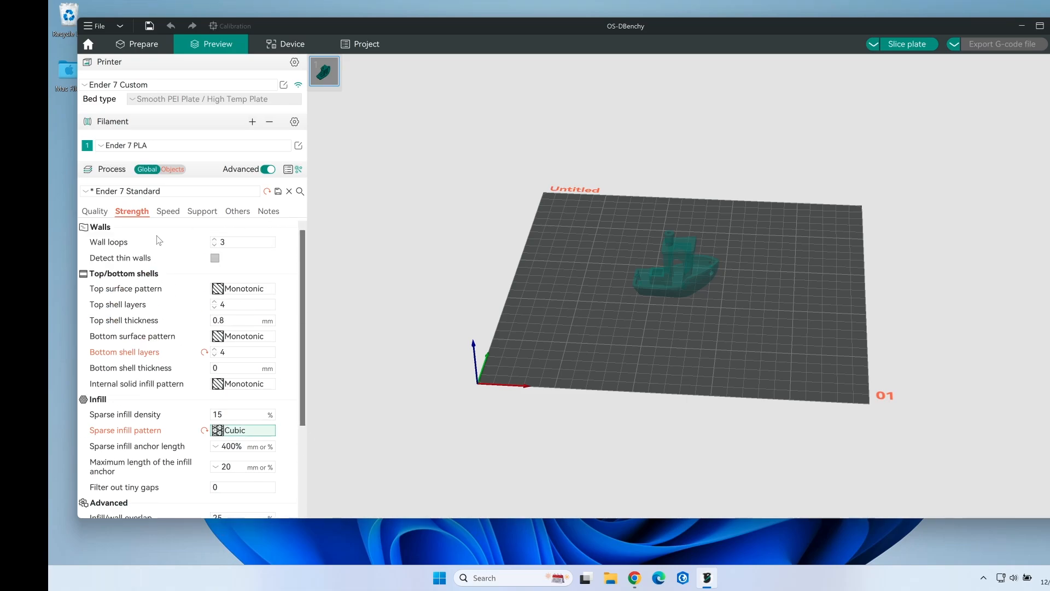
left_click(277, 191)
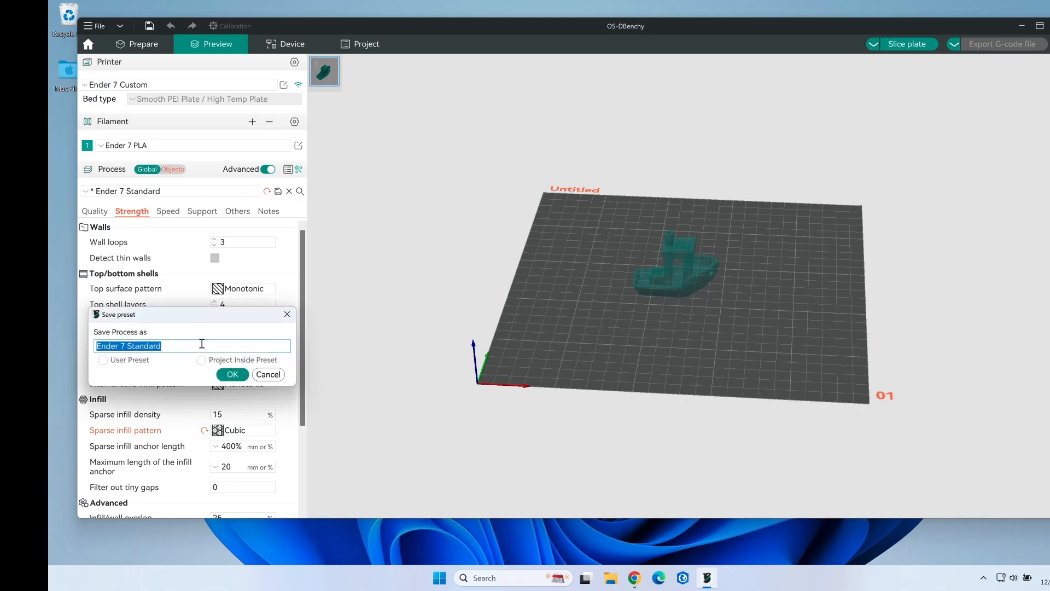
left_click(233, 374)
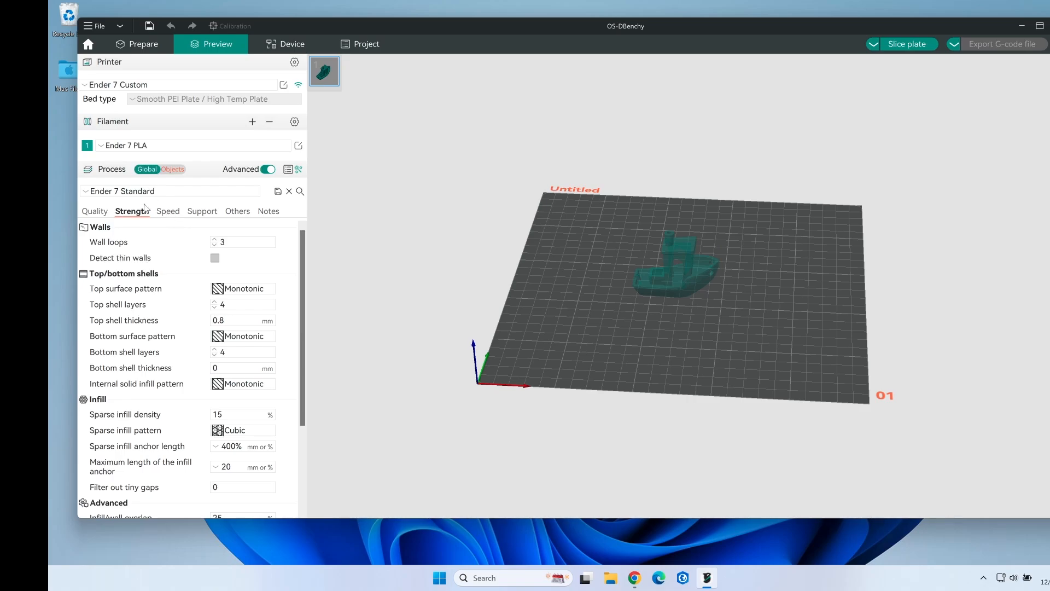
Open the process's speed settings, then look up the Ender 7's rated print speed on Creality's product page in the browser
left_click(167, 211)
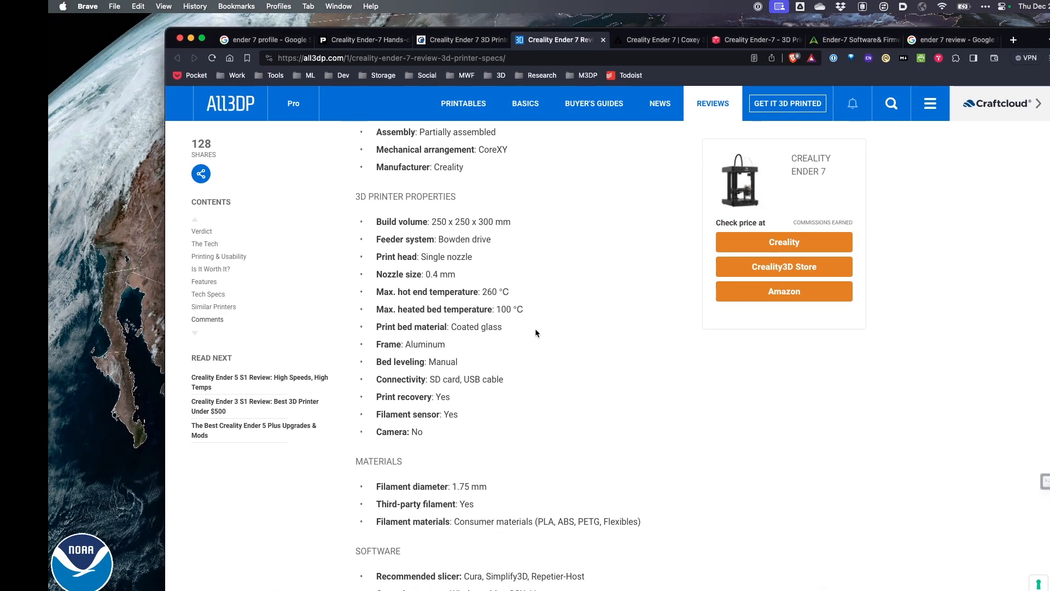
left_click(658, 41)
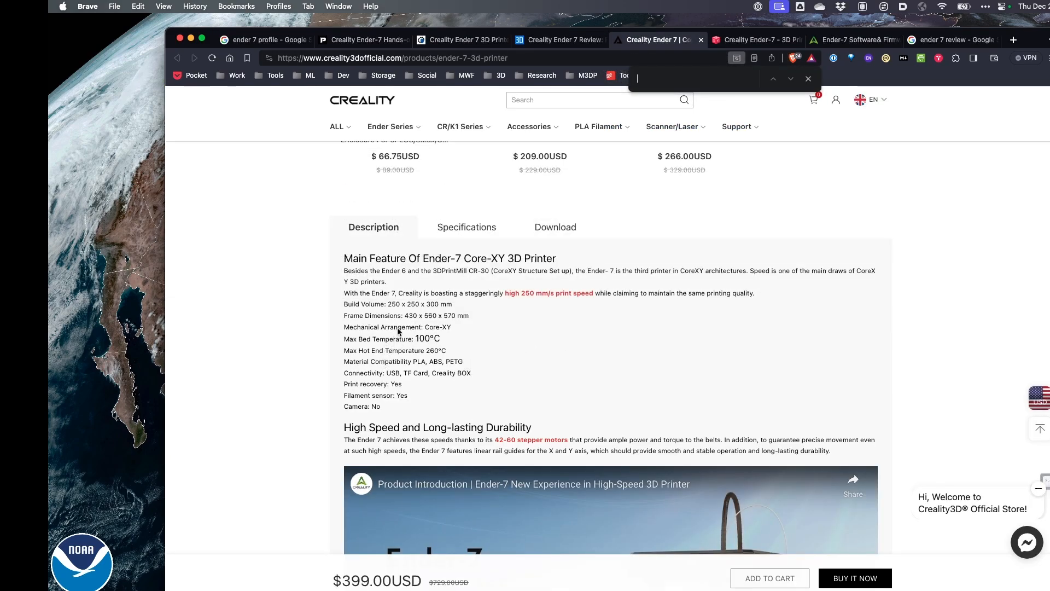
scroll(487, 351, "down", 1)
scroll(489, 355, "up", 1)
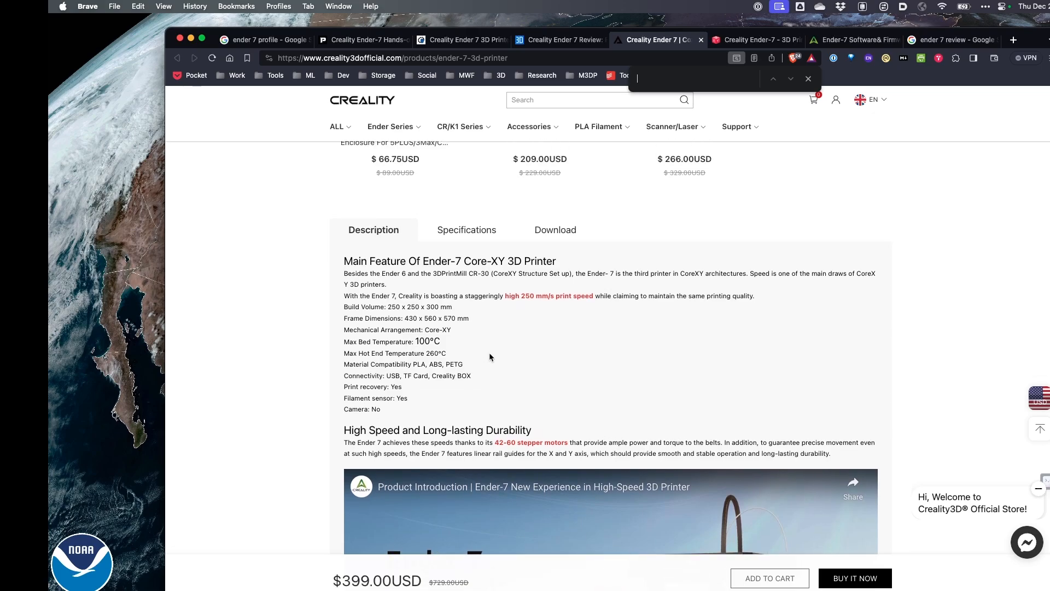
scroll(497, 345, "up", 1)
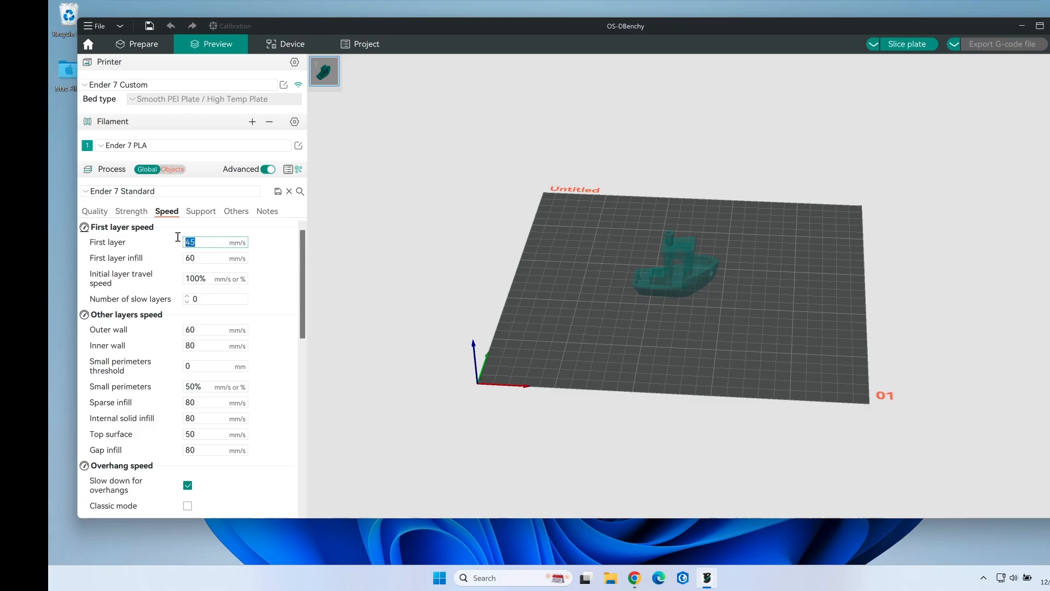
In the slicer's process settings, set the first layer and first layer infill speeds to 100 mm/s and the number of slow layers to 2
left_click_drag(204, 242, 178, 239)
type("100")
left_click(202, 258)
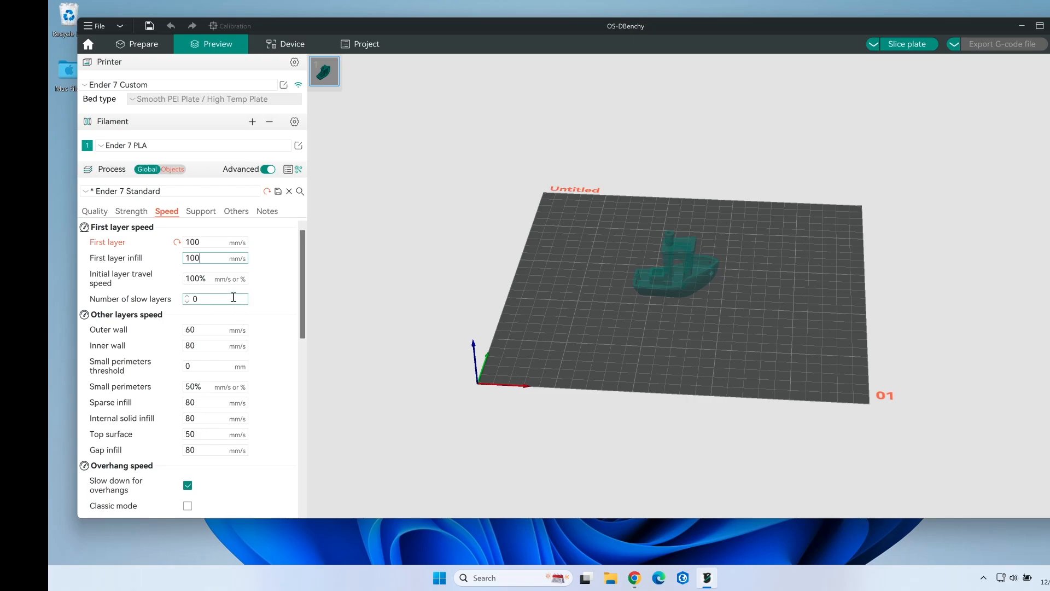
scroll(238, 309, "down", 1)
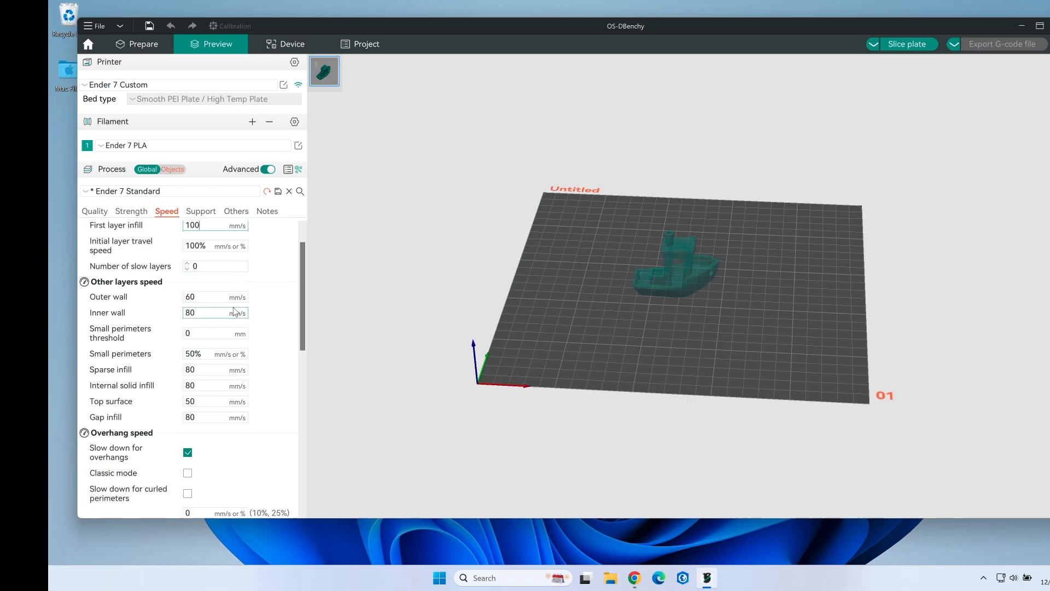
left_click(186, 263)
left_click(187, 263)
Set the outer wall speed to 100 mm/s and the inner wall speed to 150 mm/s
key("Tab")
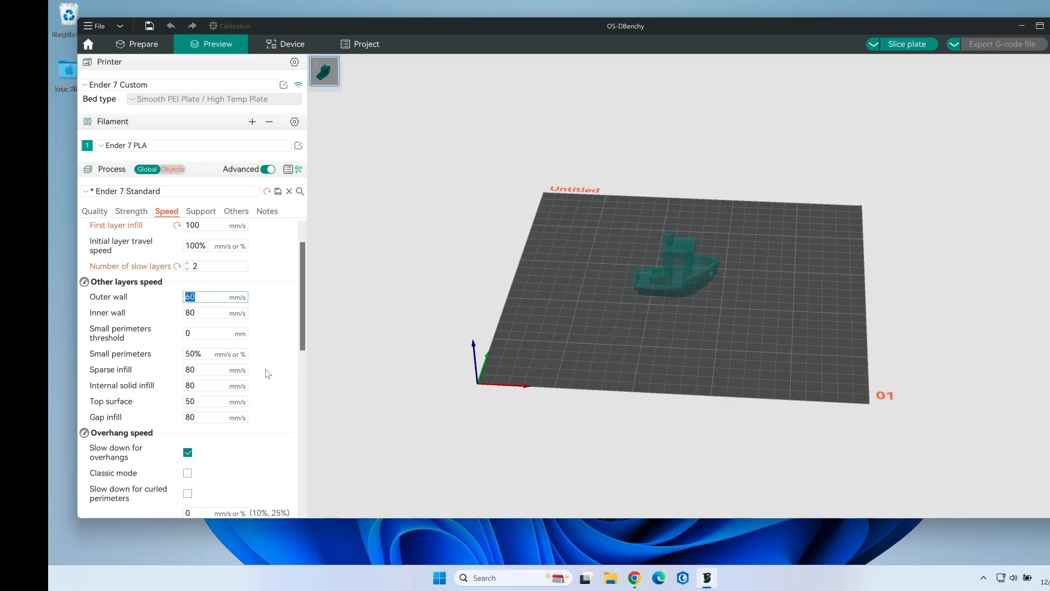
type("100")
key("Tab")
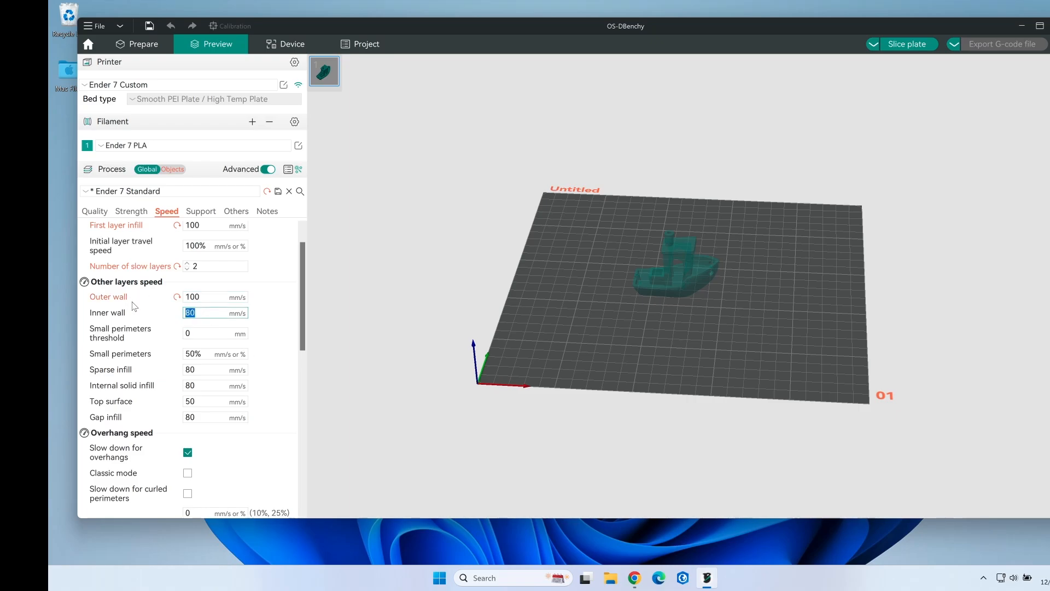
type("150")
Set the sparse infill and internal solid infill speeds to 150 mm/s
scroll(206, 355, "down", 1)
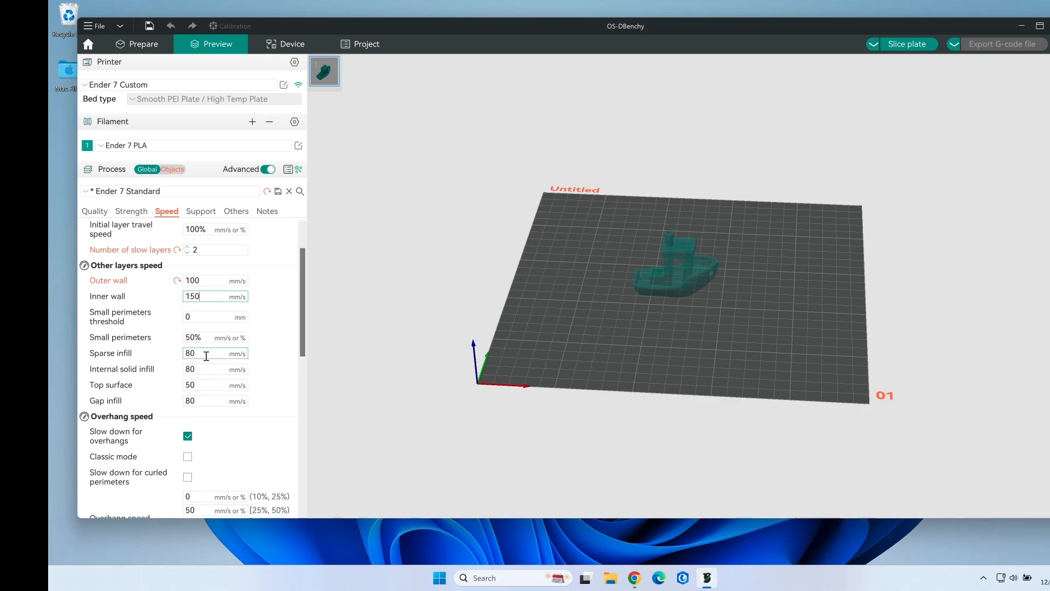
left_click_drag(206, 355, 139, 351)
type("150")
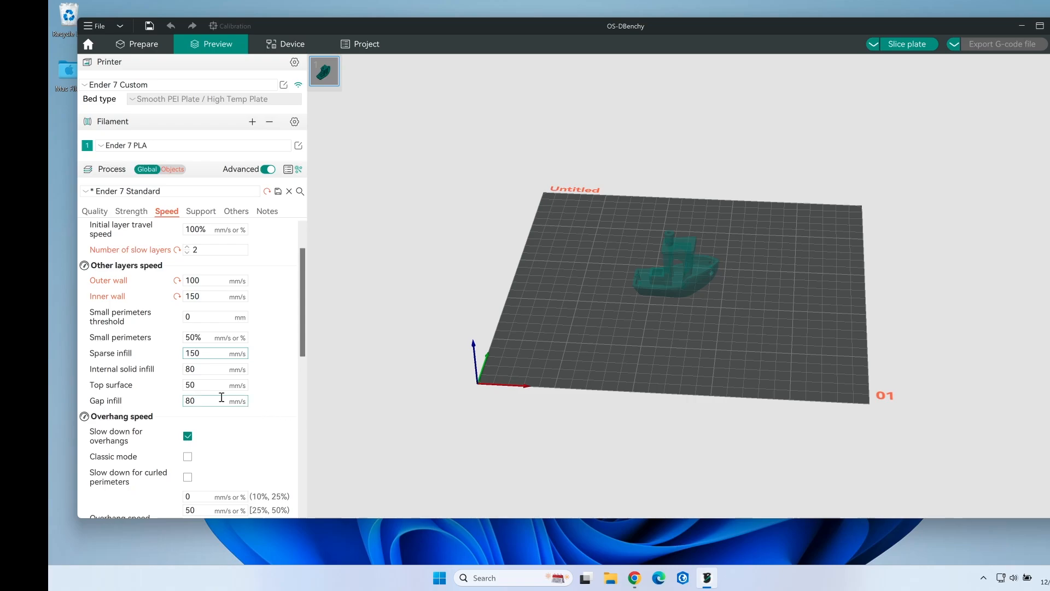
left_click_drag(211, 368, 116, 364)
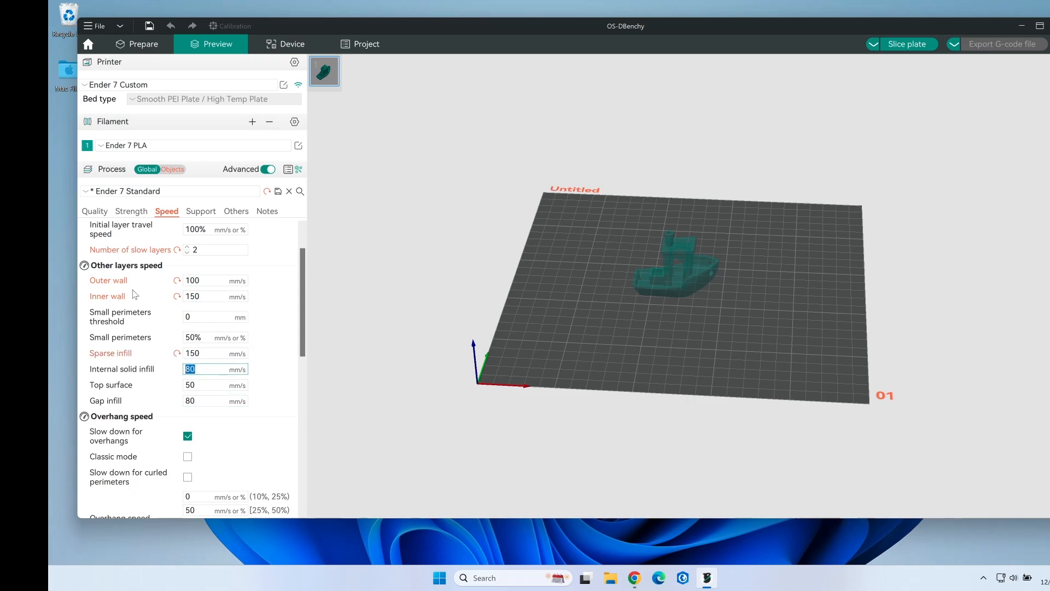
type("15")
Set the top surface speed to 100 mm/s and the gap infill speed to 150 mm/s
key("Tab")
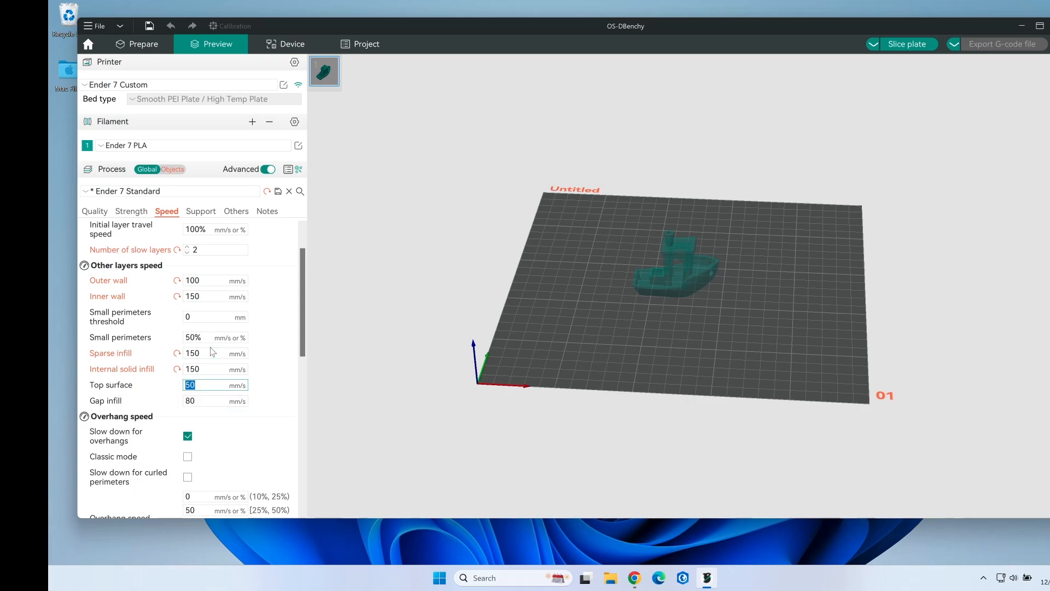
type("100")
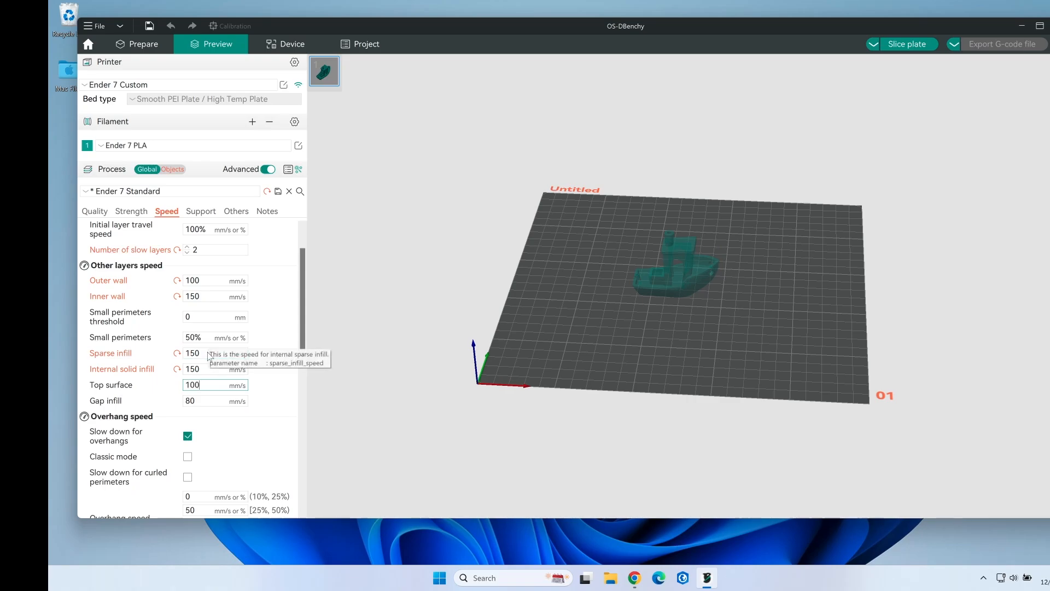
key("Tab")
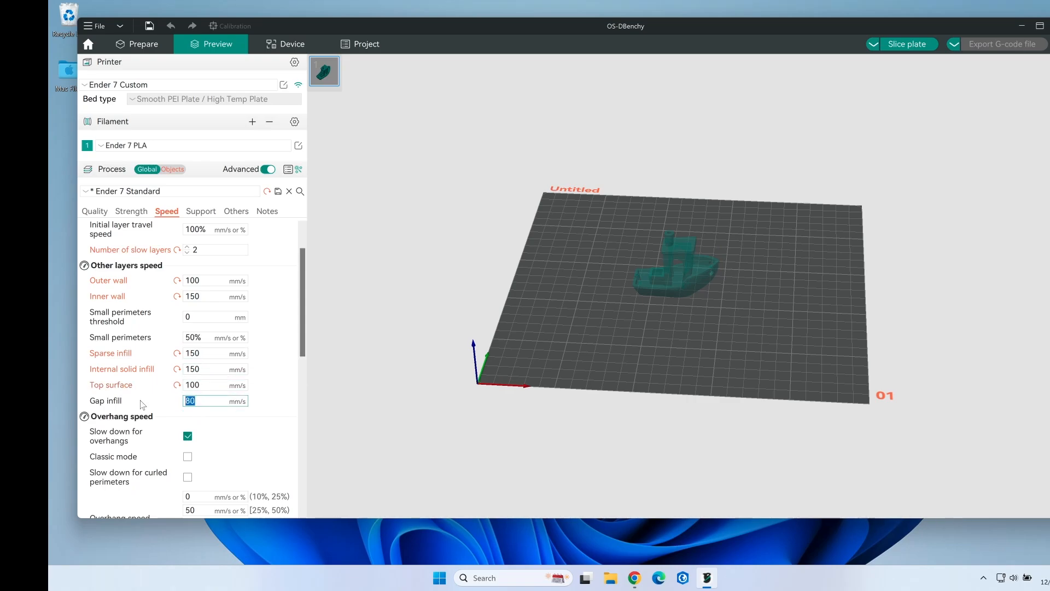
type("150")
scroll(236, 418, "down", 1)
scroll(236, 417, "down", 2)
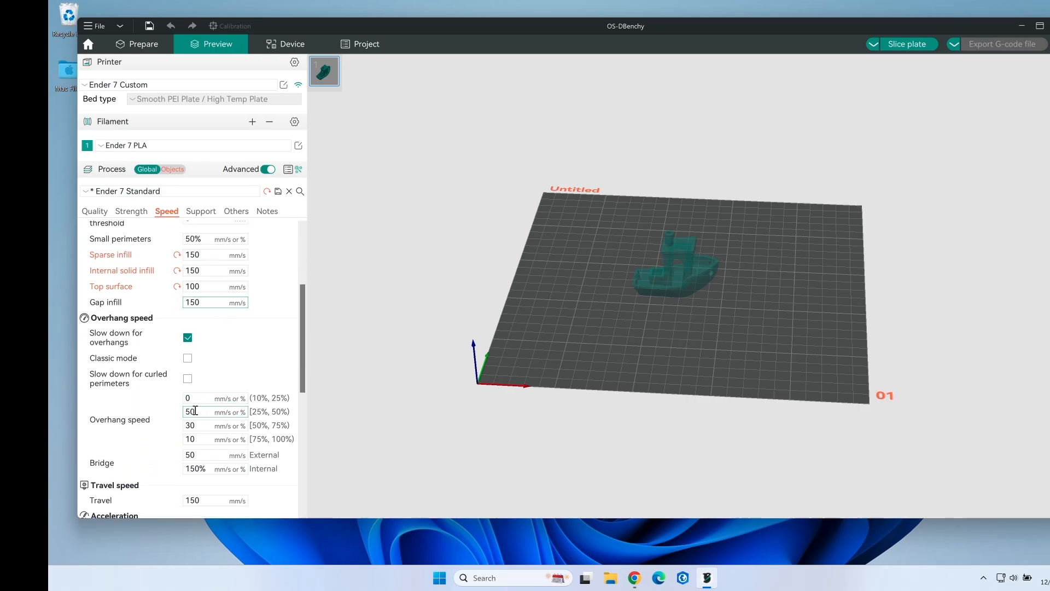
scroll(241, 362, "down", 1)
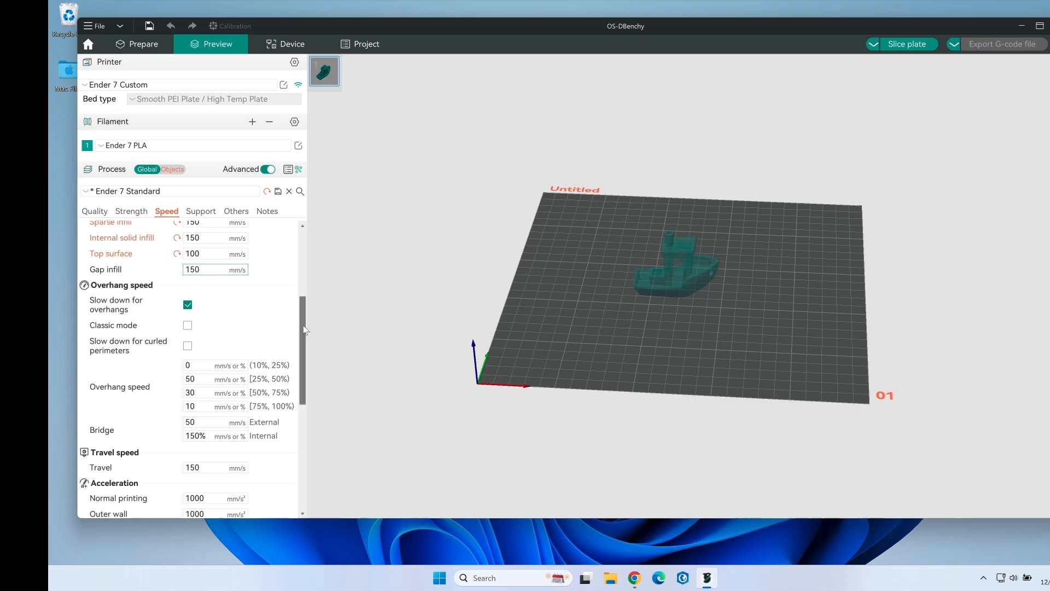
Set the process travel speed to 200 mm/s
left_click_drag(303, 328, 290, 382)
left_click_drag(205, 326, 146, 322)
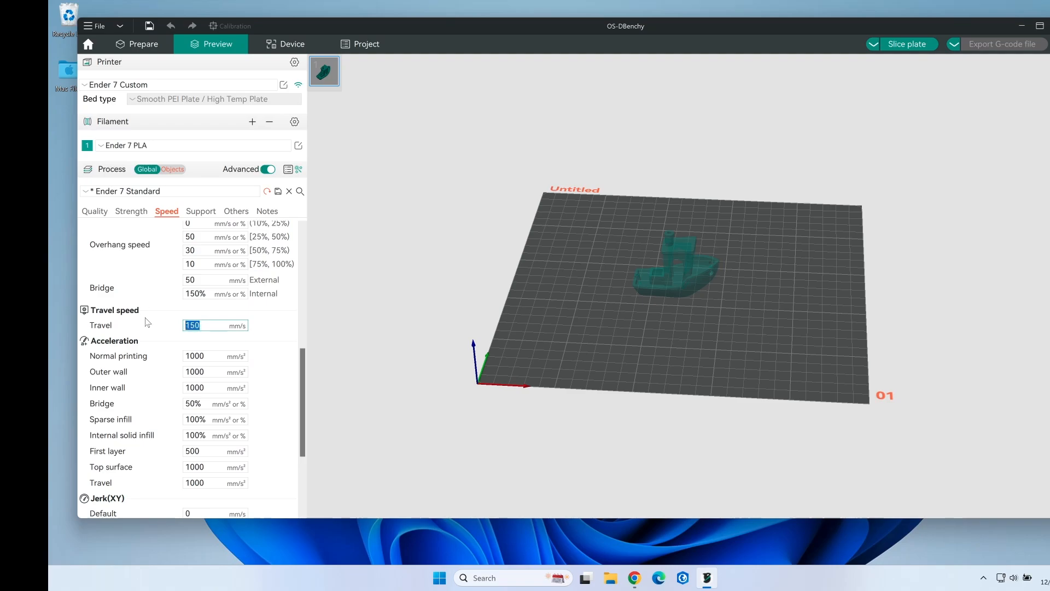
type("200")
Set the normal printing, outer wall and inner wall accelerations to 2000 mm/s²
left_click_drag(301, 366, 301, 389)
left_click_drag(190, 279, 158, 275)
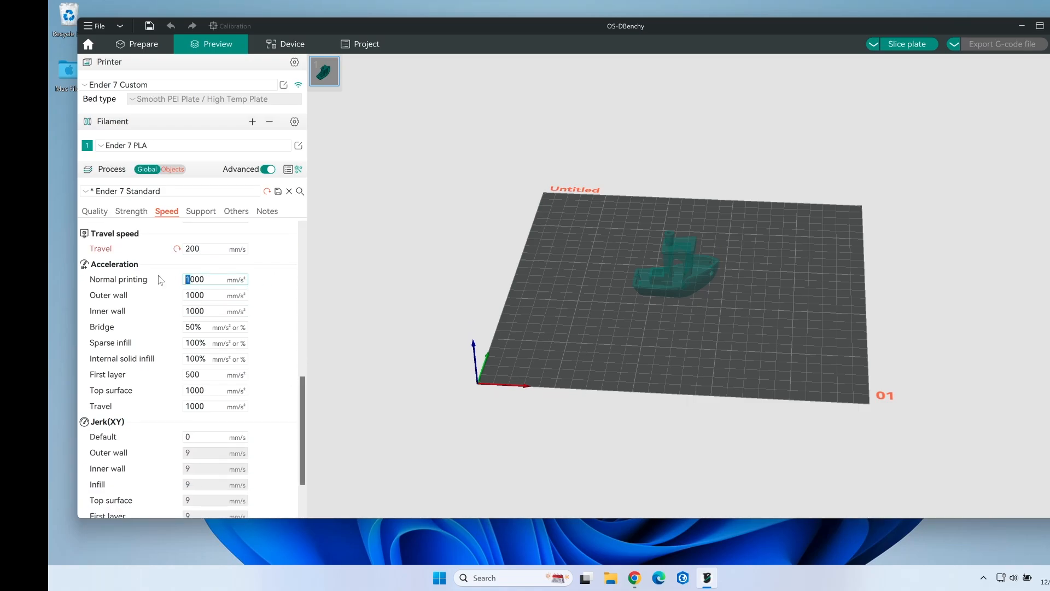
type("2")
left_click(192, 293)
type("2")
left_click_drag(192, 294, 173, 310)
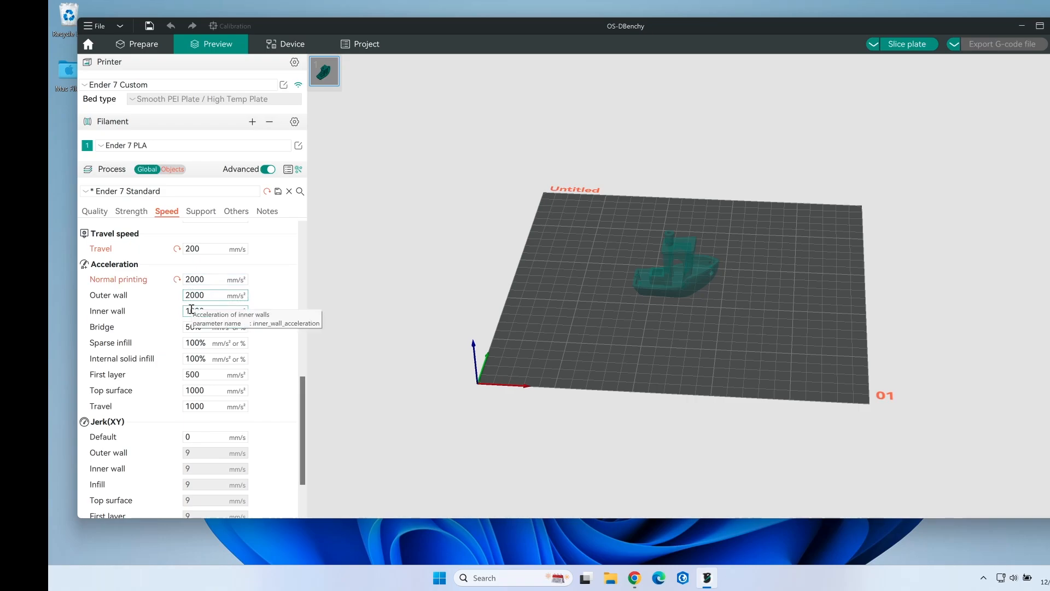
type("2")
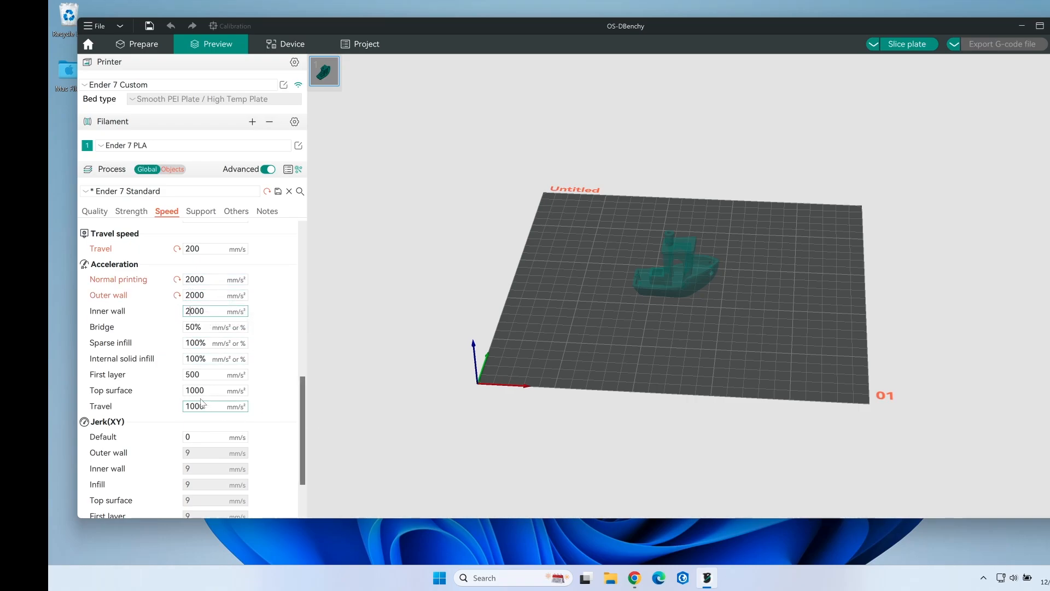
Set the first layer acceleration to 1000 mm/s² and the top surface and travel accelerations to 2000 mm/s²
left_click(189, 375)
left_click_drag(190, 375, 140, 372)
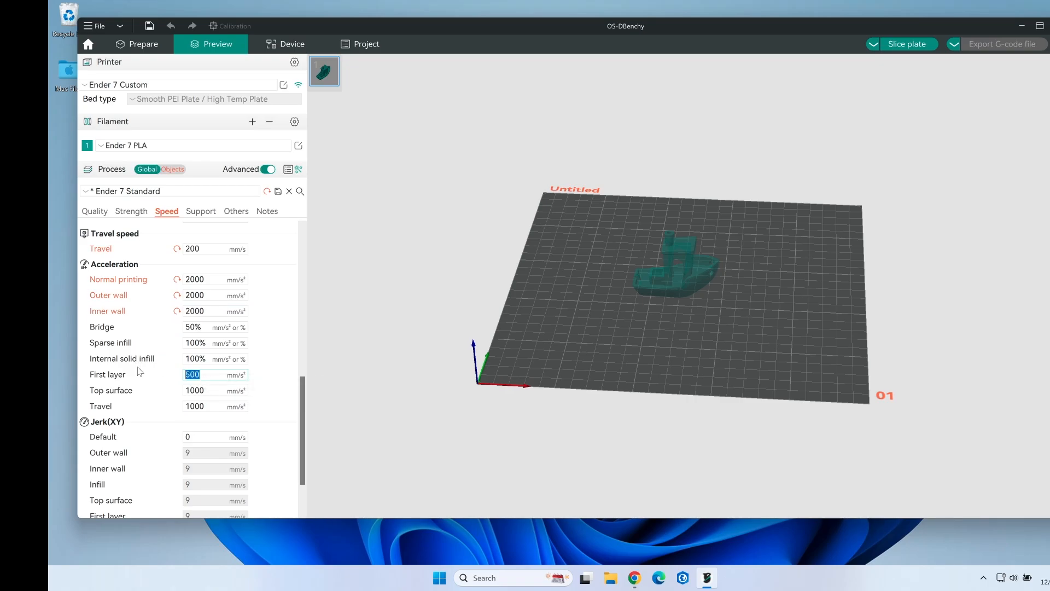
type("10")
key("Tab")
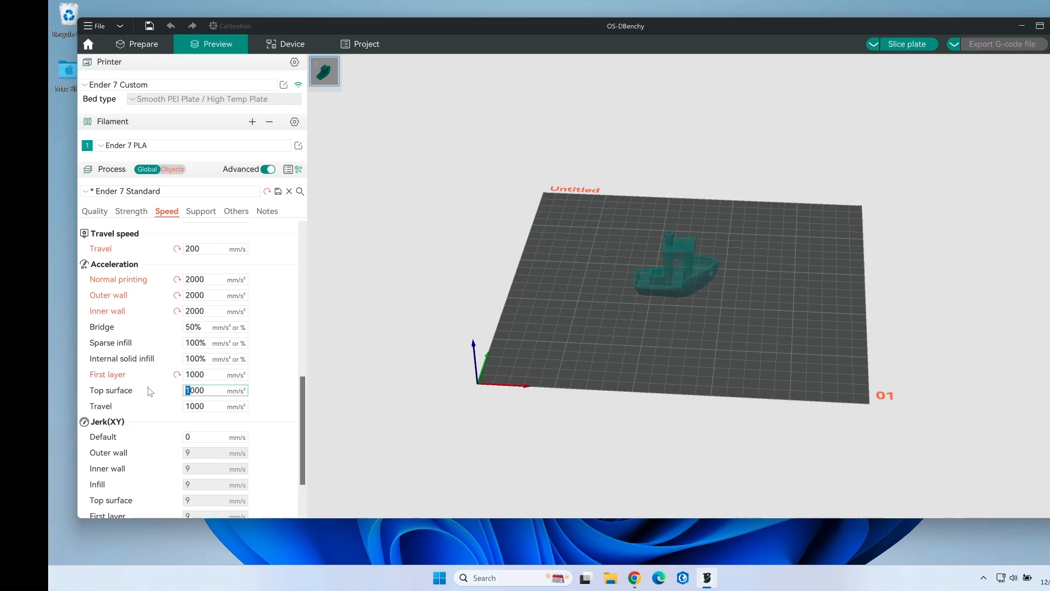
type("2")
key("Tab")
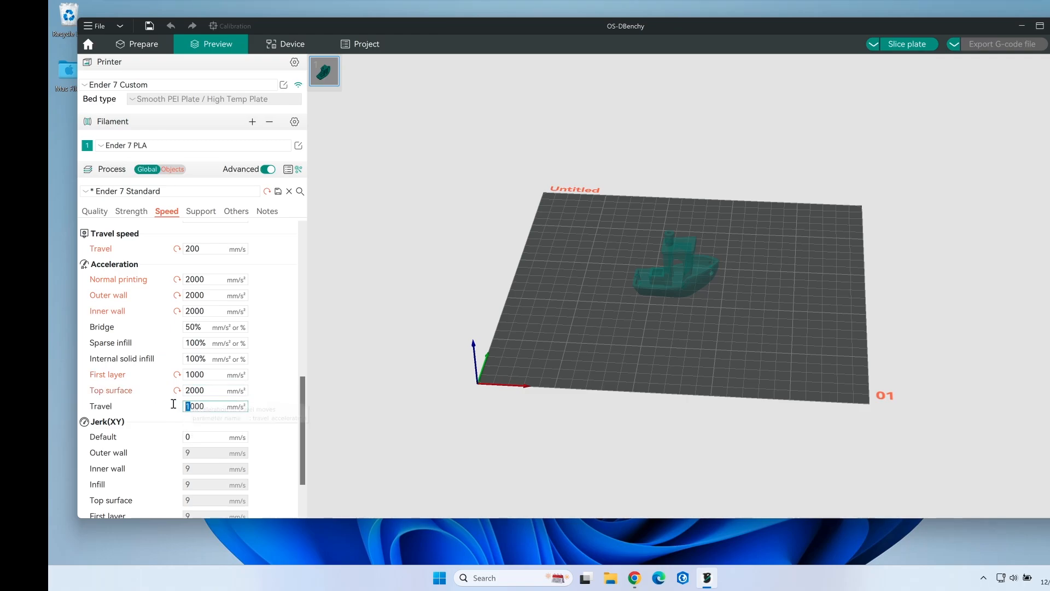
type("2")
scroll(295, 432, "down", 2)
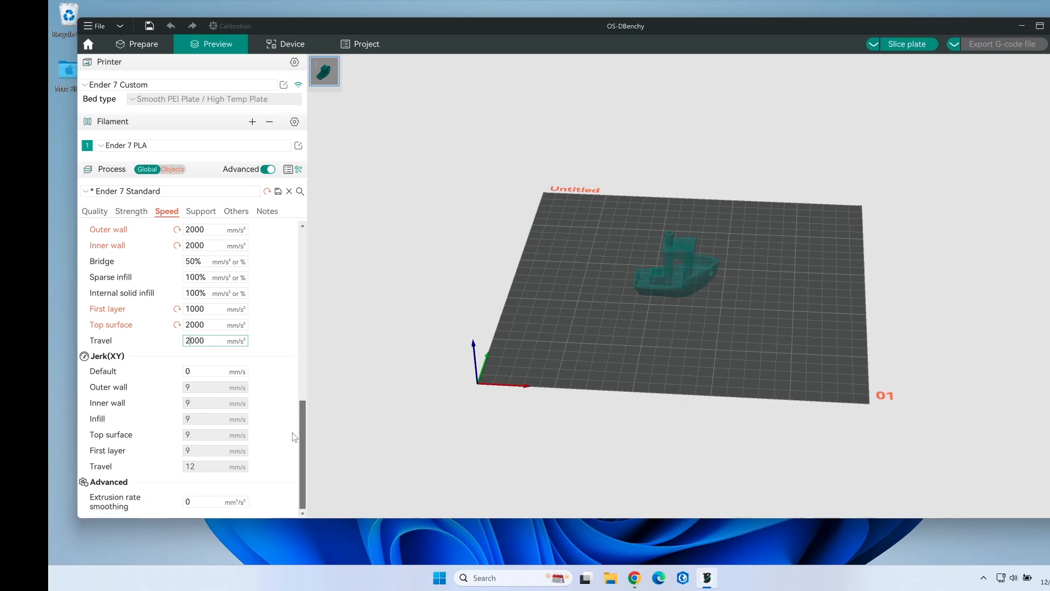
Save the speed and acceleration changes to the Ender 7 Standard process preset
scroll(296, 435, "up", 12)
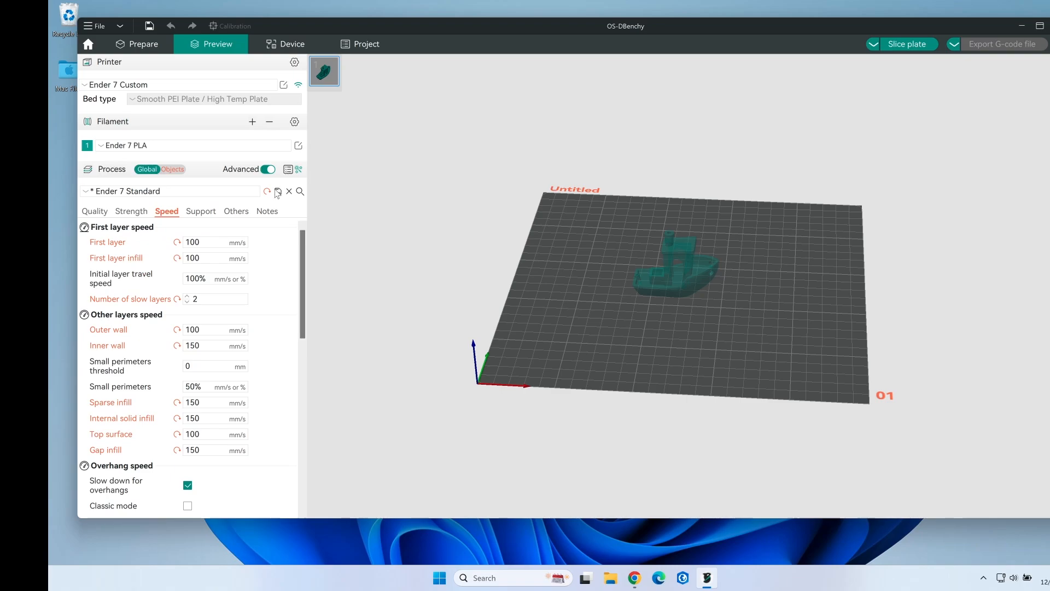
left_click(277, 192)
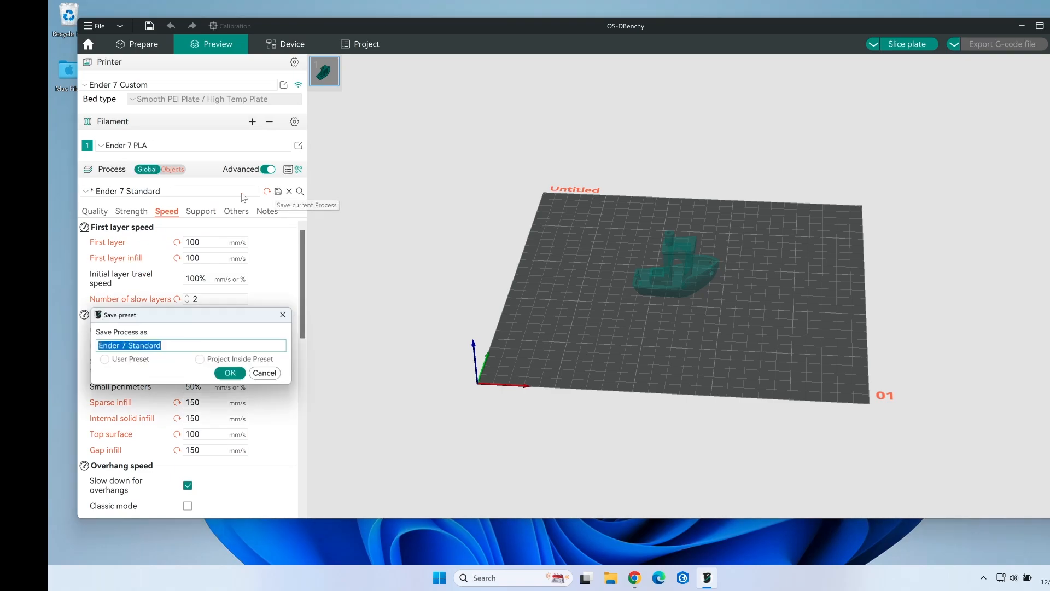
left_click(232, 375)
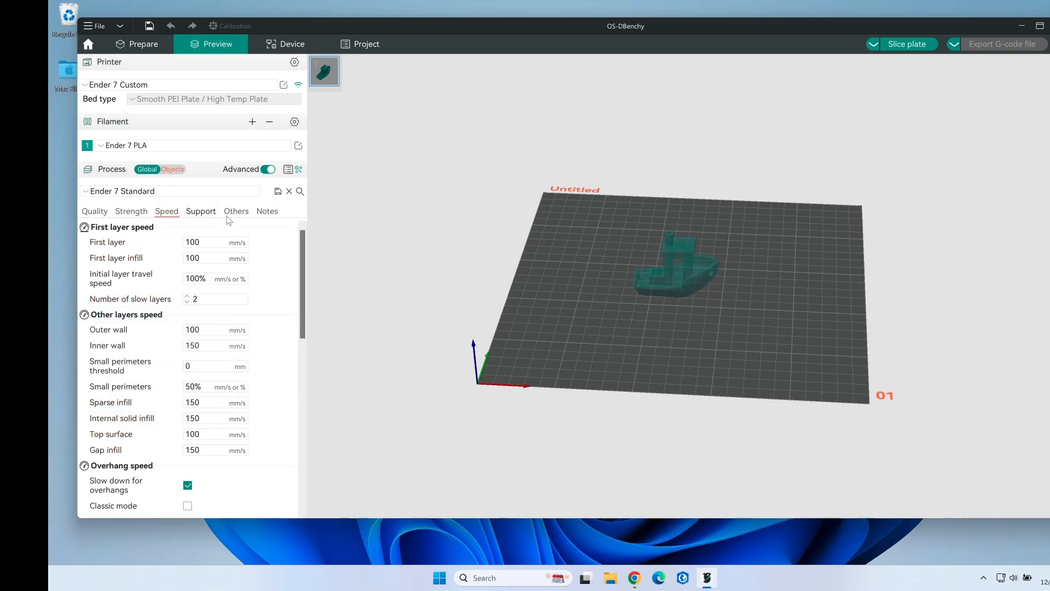
Enable support generation in the process settings and set the support threshold angle to 50°
left_click(201, 215)
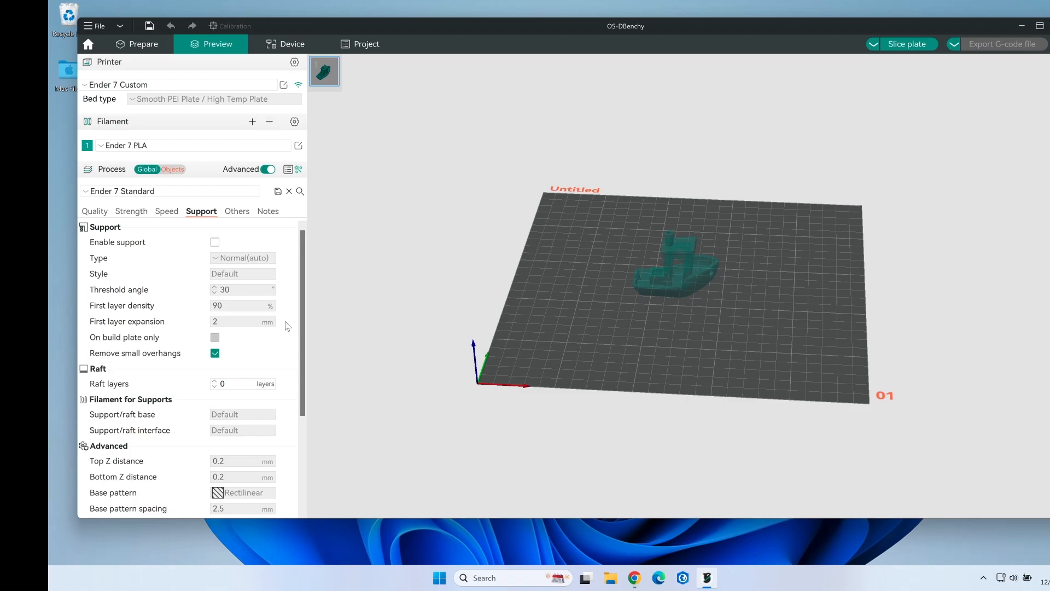
left_click(215, 242)
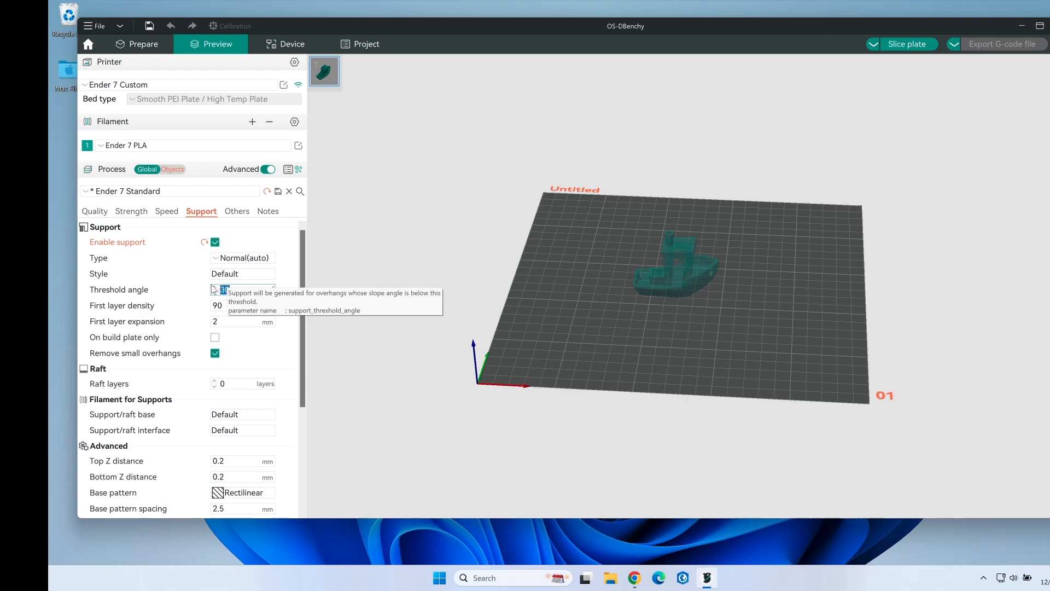
left_click_drag(228, 288, 207, 289)
type("60")
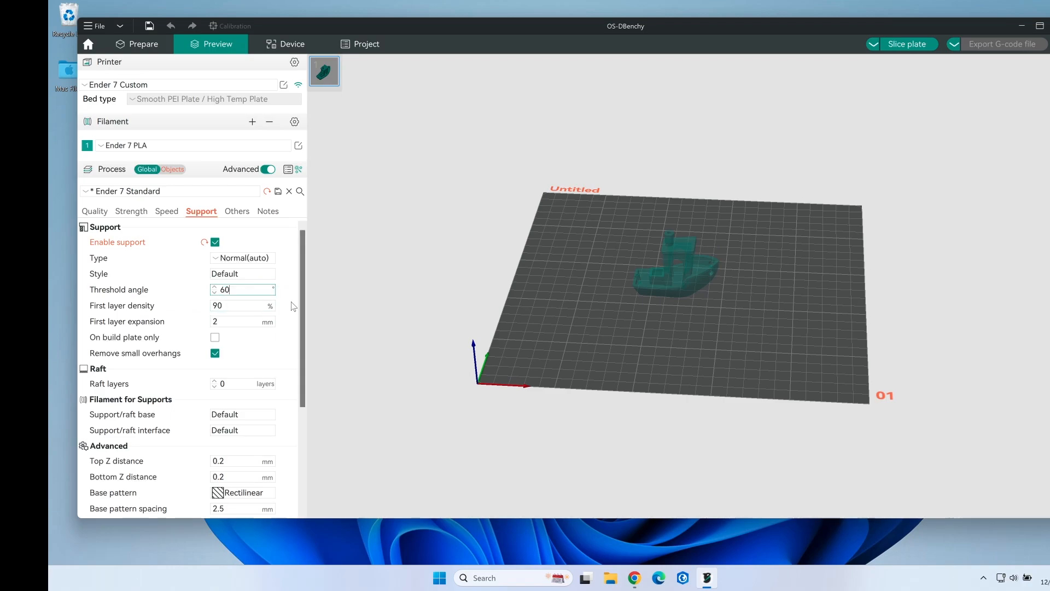
left_click_drag(241, 290, 200, 289)
type("50")
scroll(300, 301, "down", 5)
scroll(300, 301, "up", 5)
Restrict supports to the build plate only and save the Ender 7 Standard process preset
left_click(214, 337)
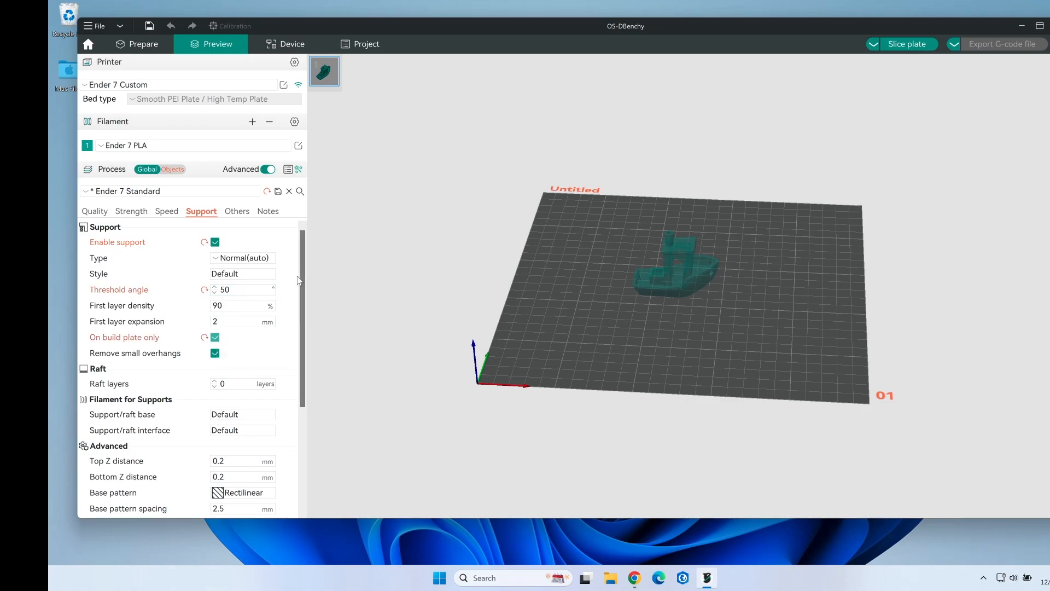
mouse_move(299, 267)
left_mouse_down()
mouse_move(280, 396)
mouse_move(311, 264)
left_mouse_up()
scroll(296, 311, "down", 4)
scroll(296, 310, "up", 4)
left_click(279, 191)
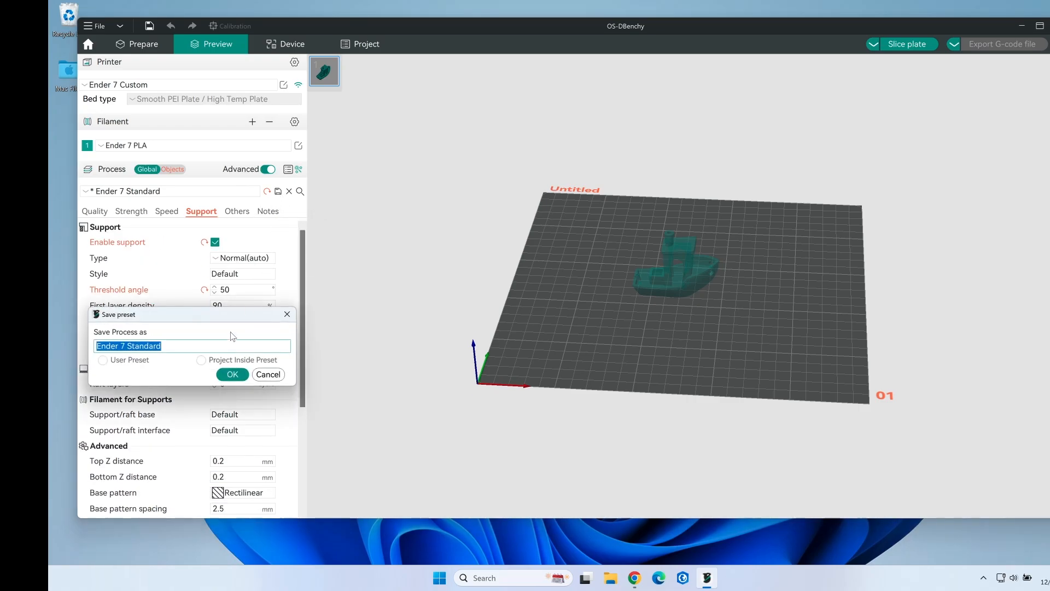
left_click(232, 374)
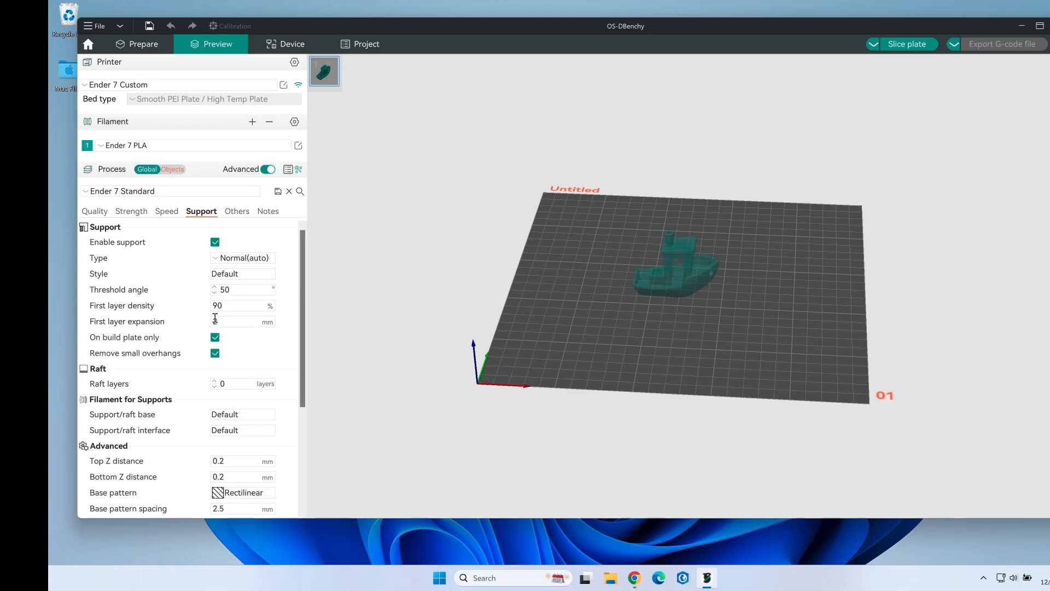
Turn support generation off and save that as the default in the Ender 7 Standard process preset
left_click(215, 242)
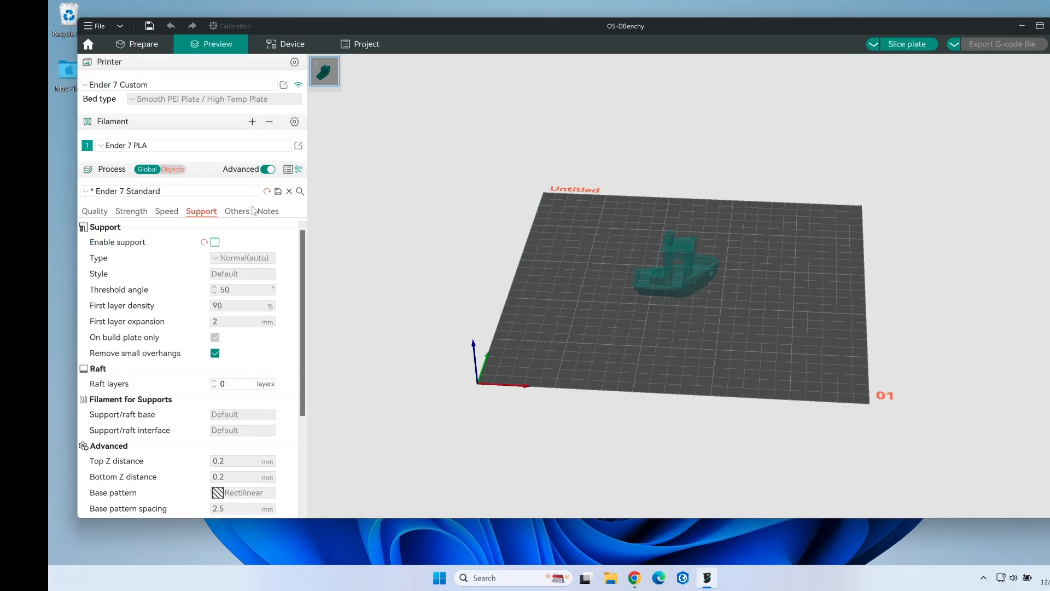
left_click(278, 191)
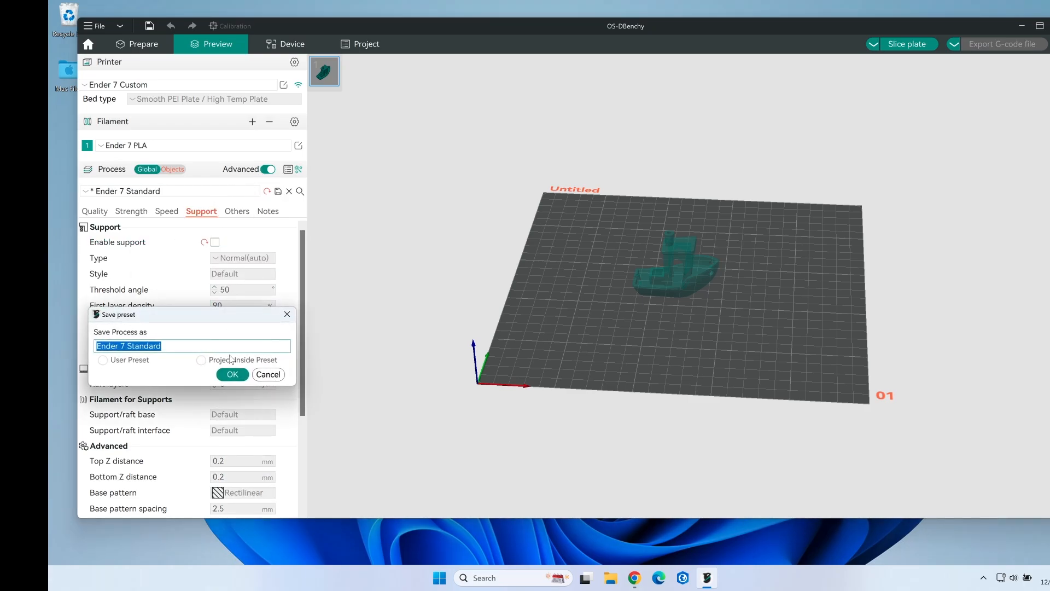
left_click(233, 374)
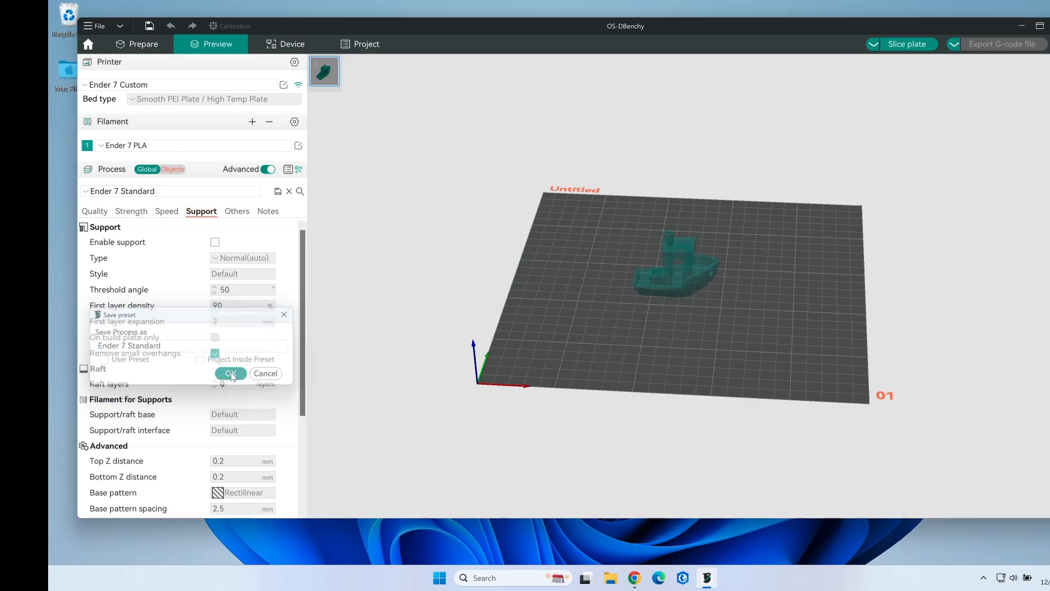
In the bed adhesion settings, set skirt loops to 2, skirt distance to 8 mm and skirt speed to 75 mm/s
left_click(235, 212)
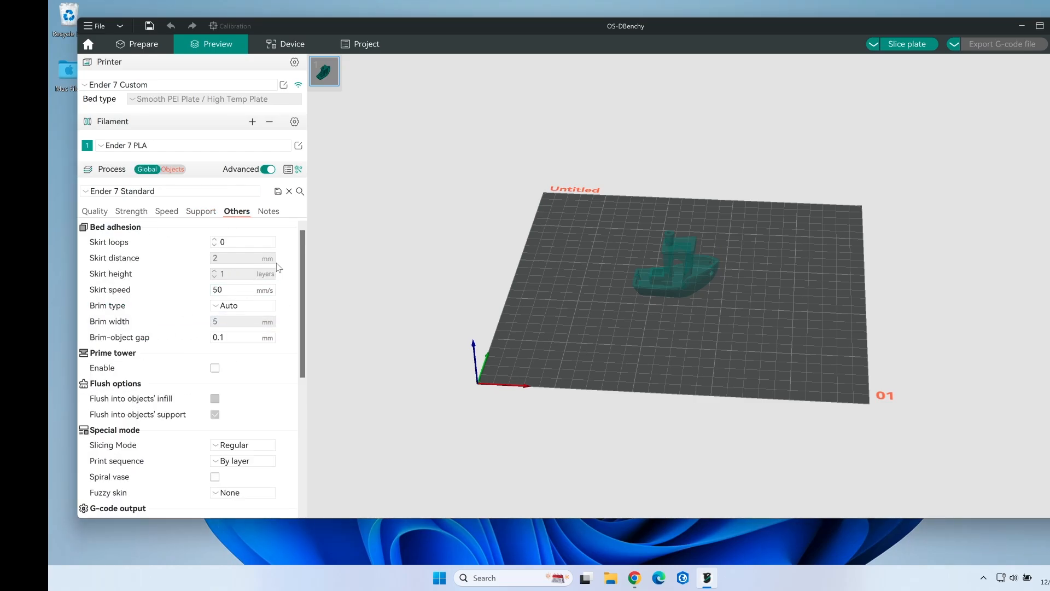
mouse_move(104, 242)
left_click(214, 239)
left_click(213, 239)
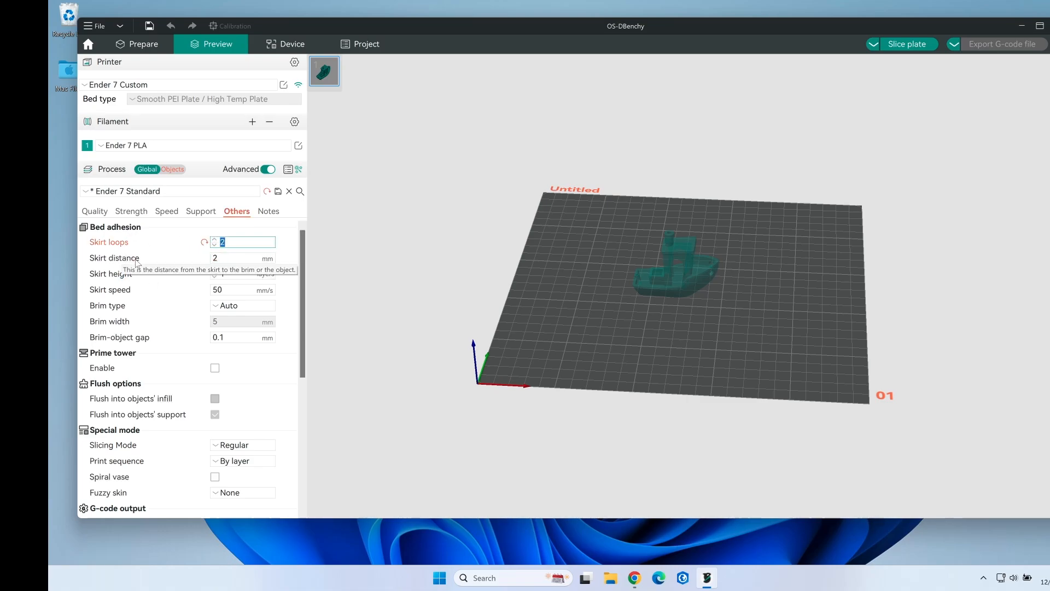
key("Tab")
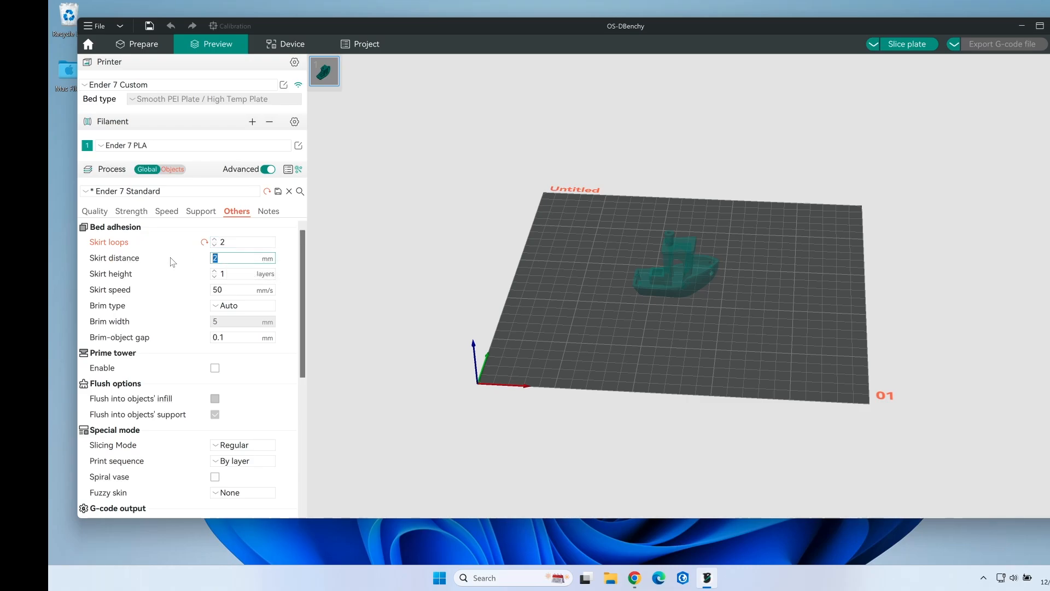
type("8")
left_click(225, 291)
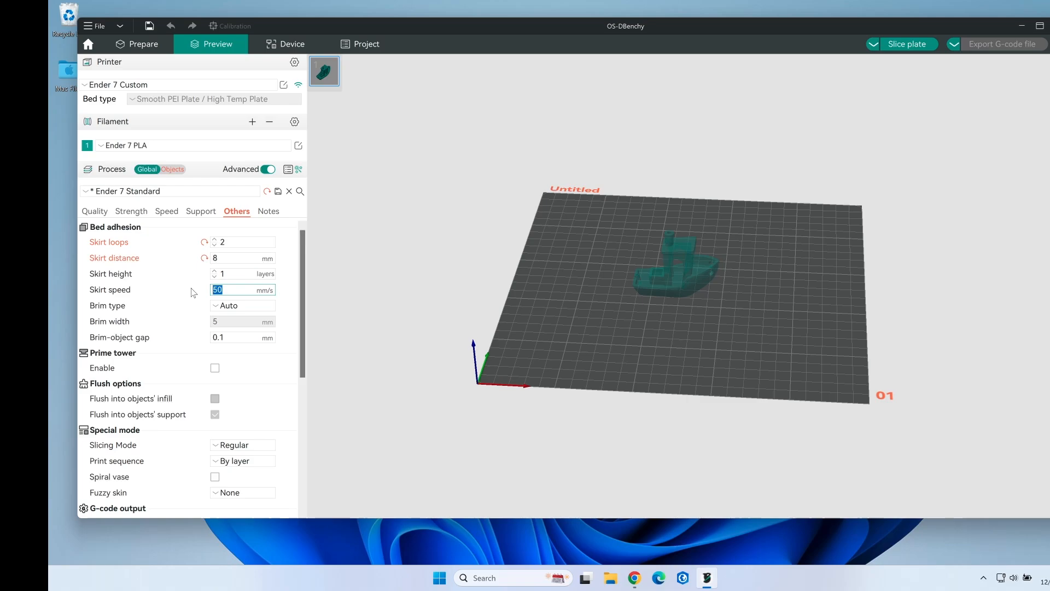
type("75")
Review the remaining special mode and G-code output settings, and save the skirt changes to the Ender 7 Standard preset
scroll(300, 296, "down", 4)
scroll(281, 383, "down", 5)
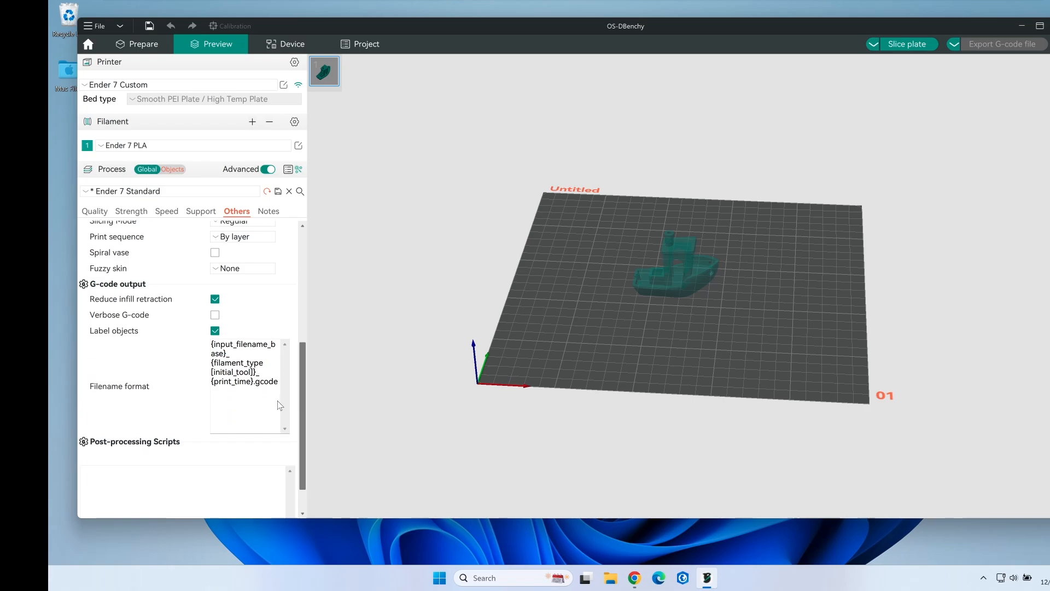
scroll(281, 418, "up", 9)
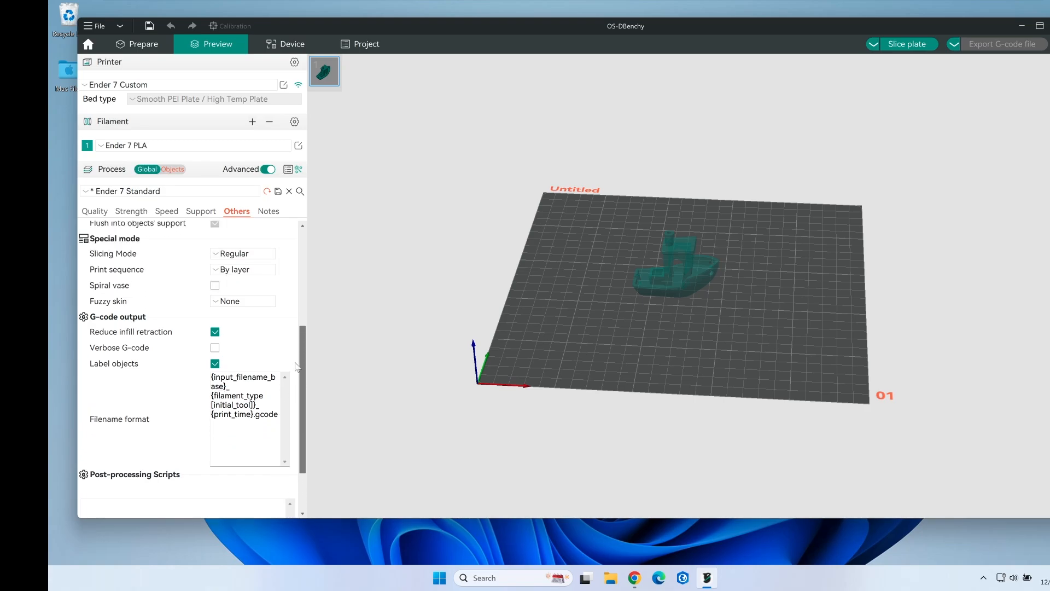
left_click(277, 190)
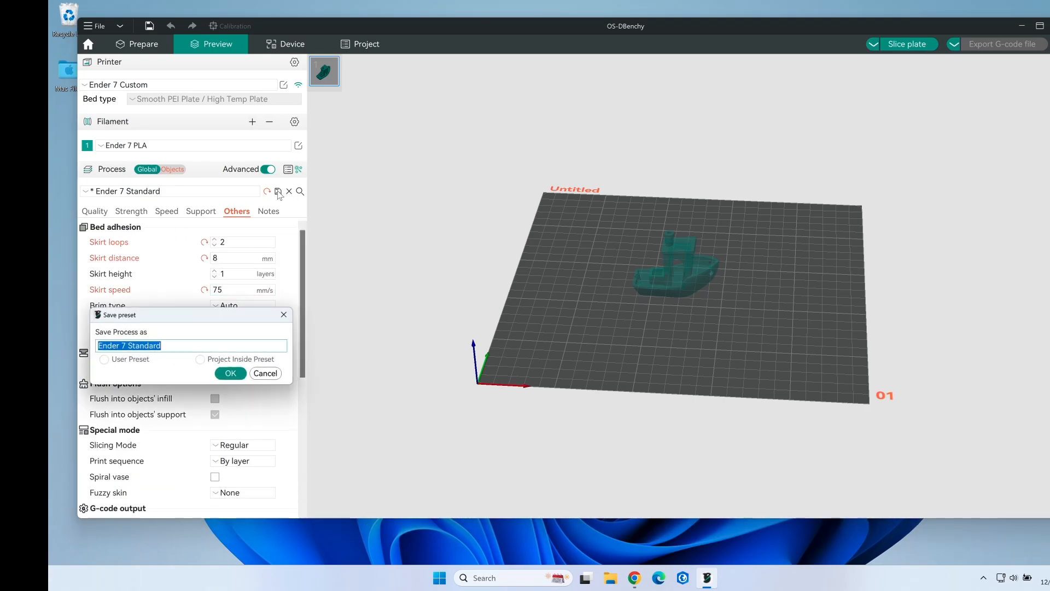
left_click(234, 379)
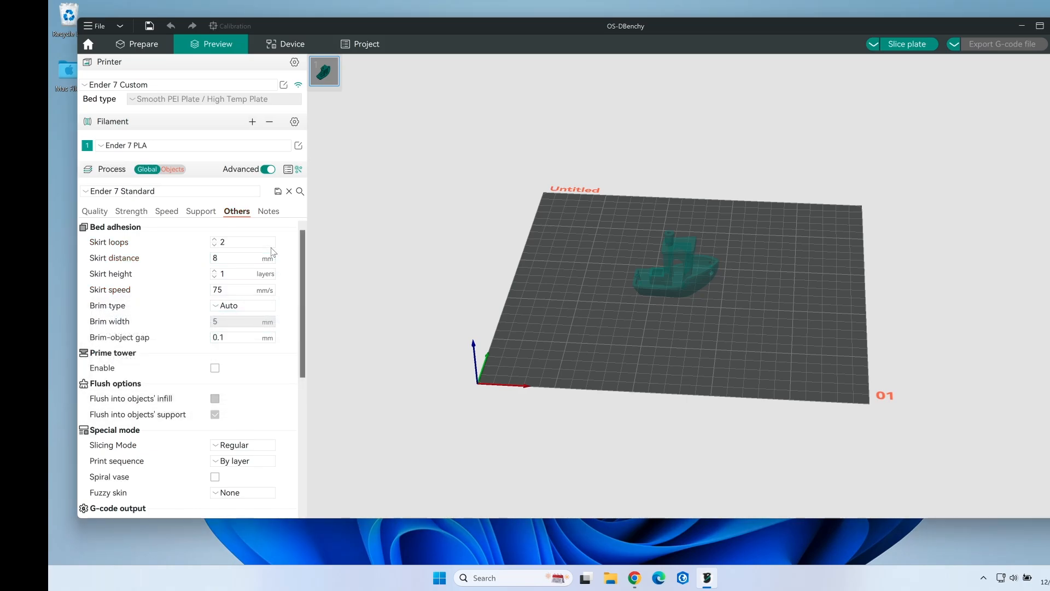
Slice the plate with the Benchy model and inspect the toolpath preview from different angles
left_click(269, 212)
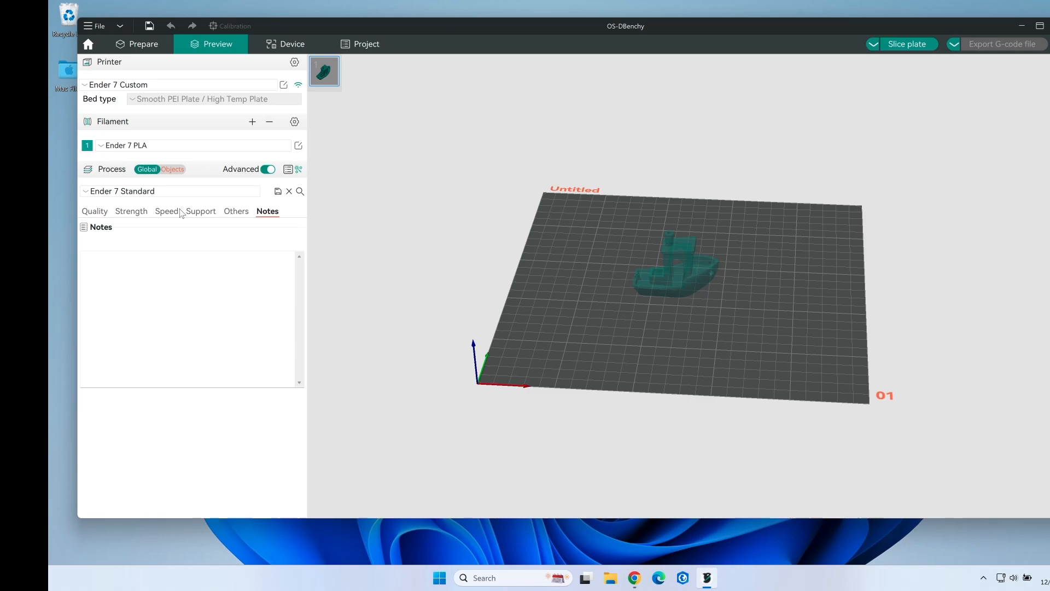
left_click(96, 212)
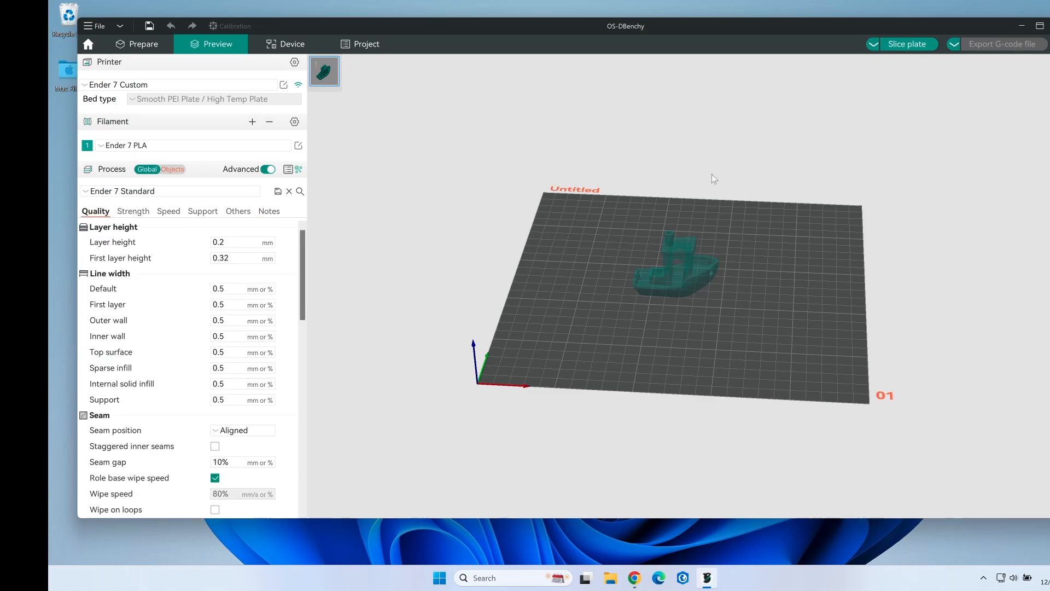
left_click_drag(649, 338, 657, 340)
left_click(903, 46)
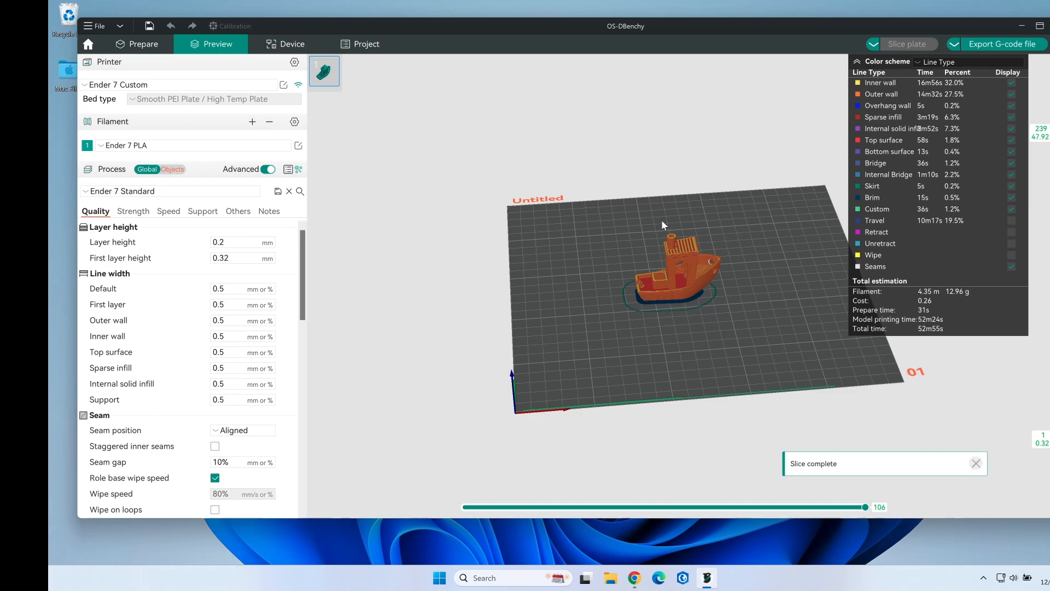
left_click_drag(673, 341, 651, 322)
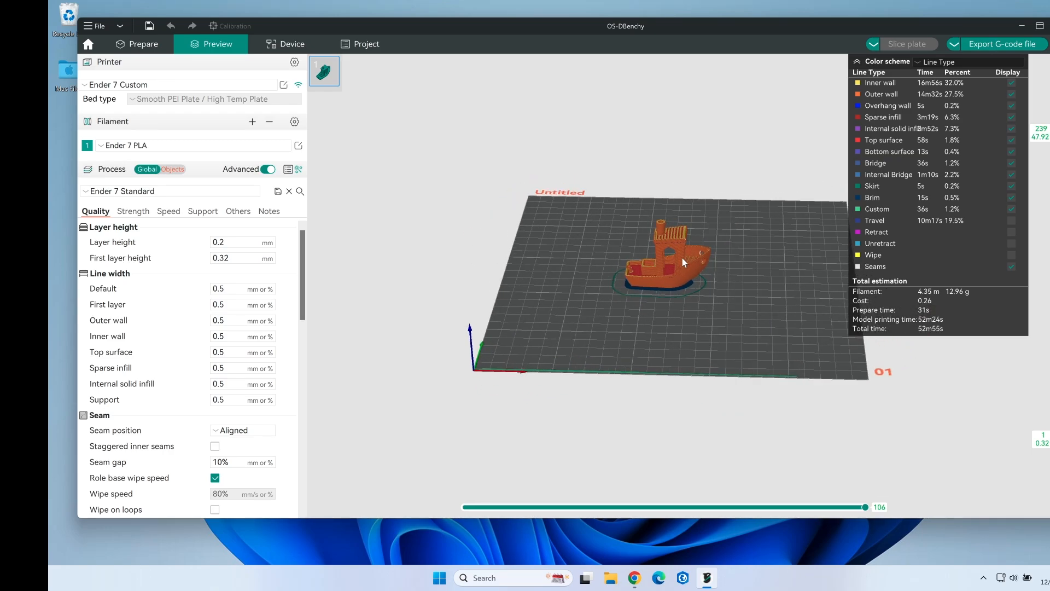
left_click_drag(682, 257, 671, 280)
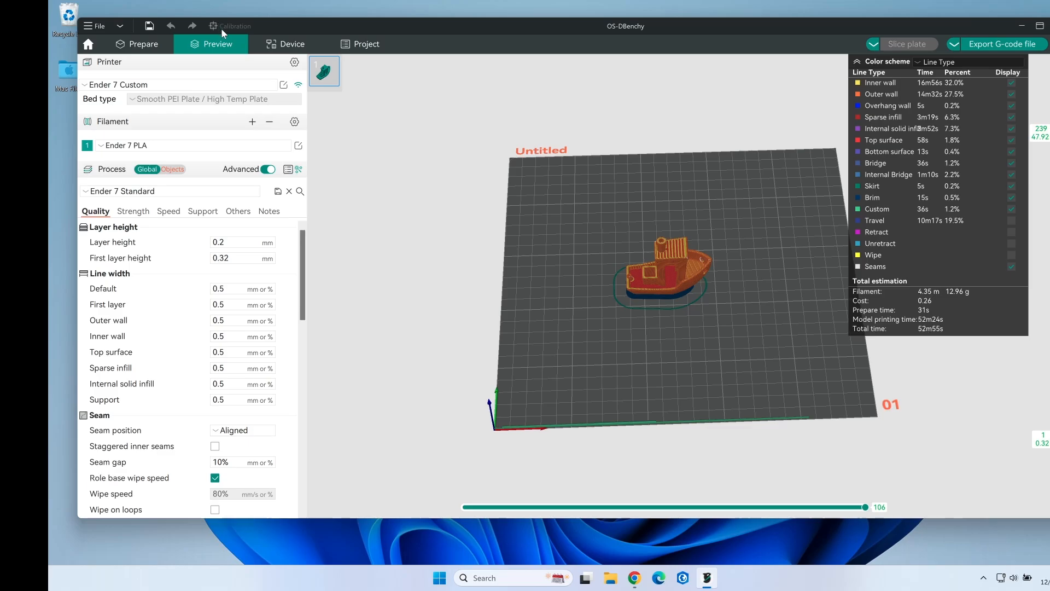
left_click_drag(484, 28, 478, 31)
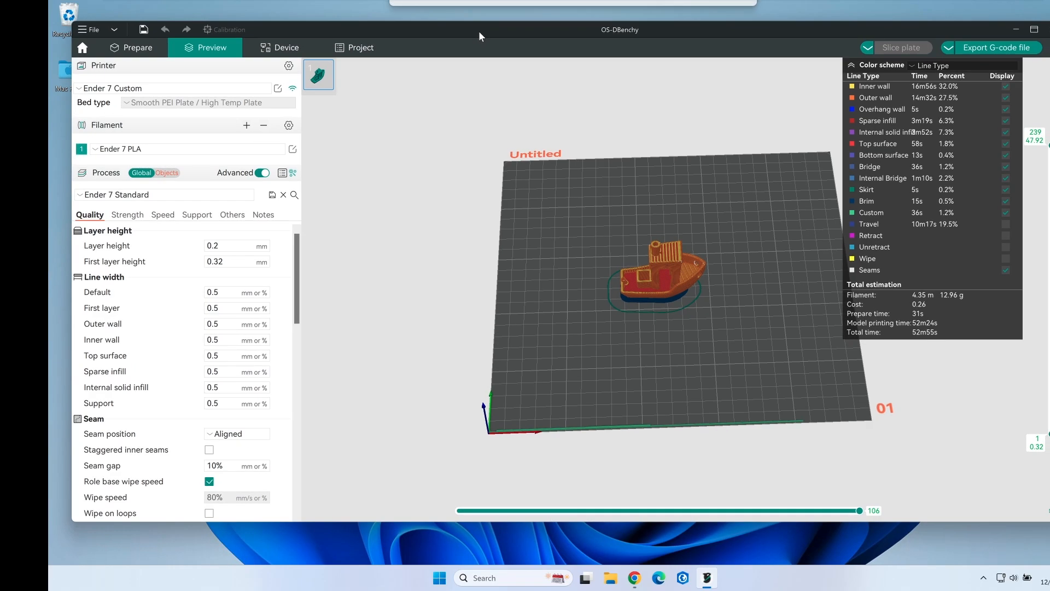